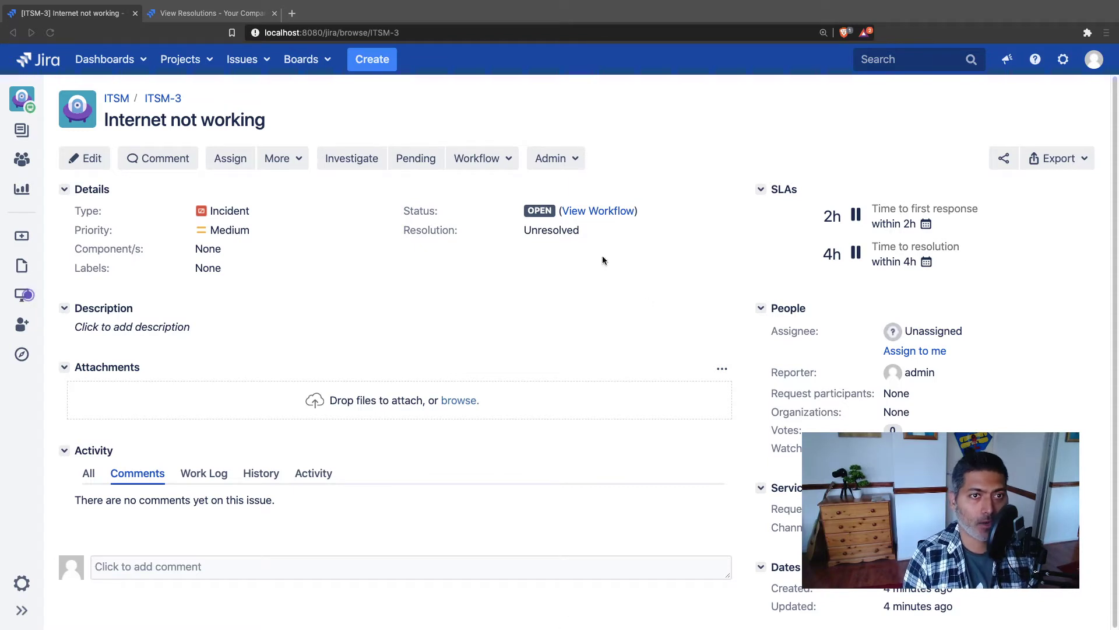
# Inspect the issue's workflow diagram, then close it.
pyautogui.click(467, 103)
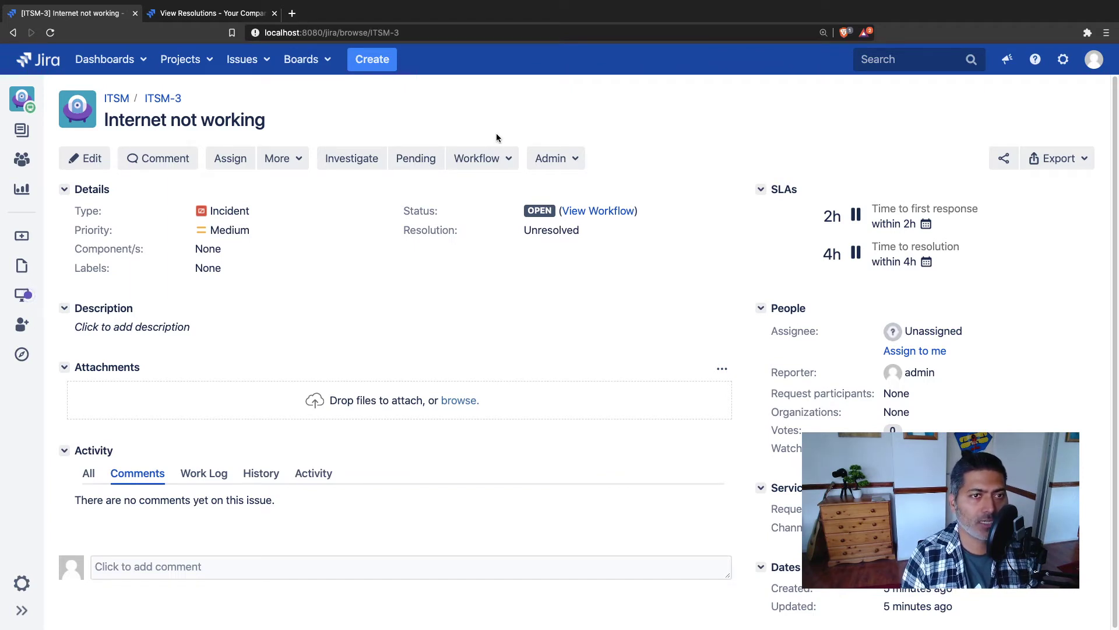
pyautogui.click(596, 210)
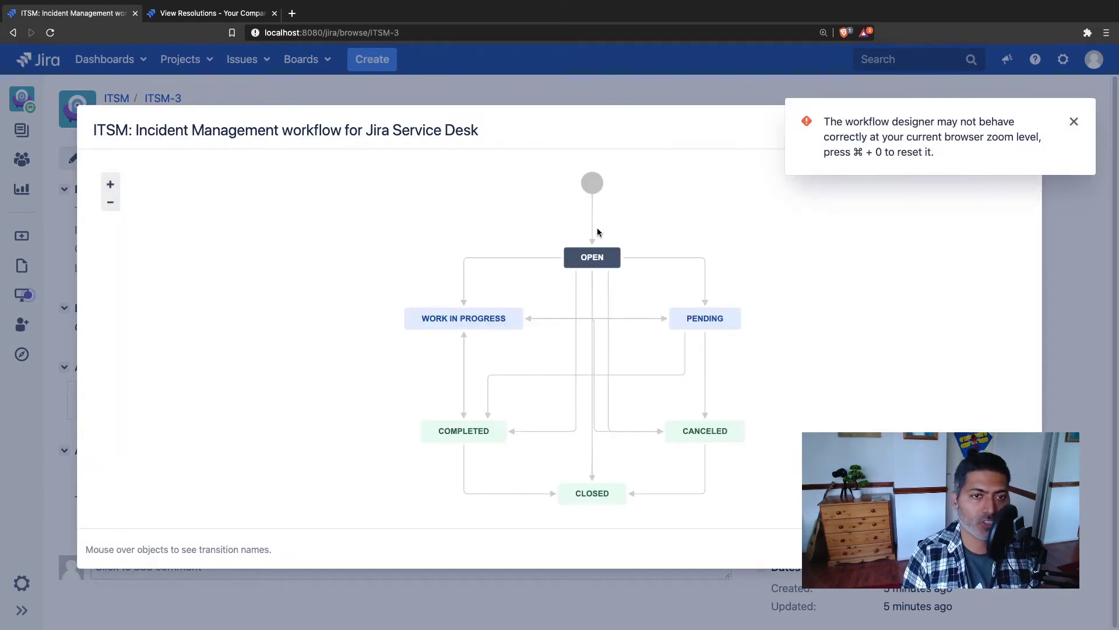
pyautogui.click(1074, 123)
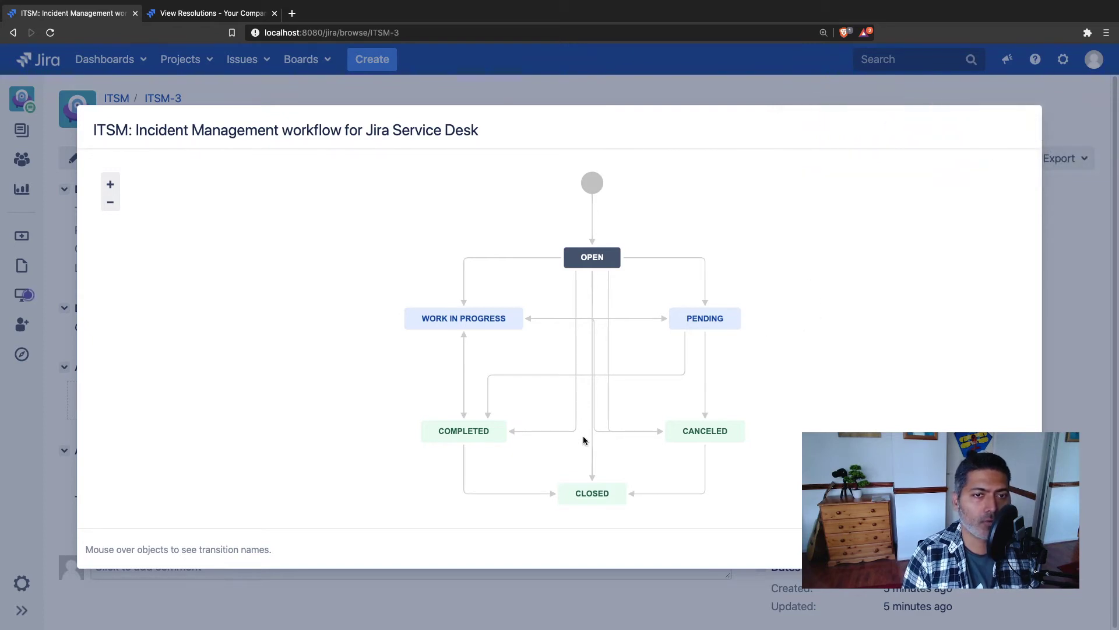
pyautogui.moveTo(593, 439)
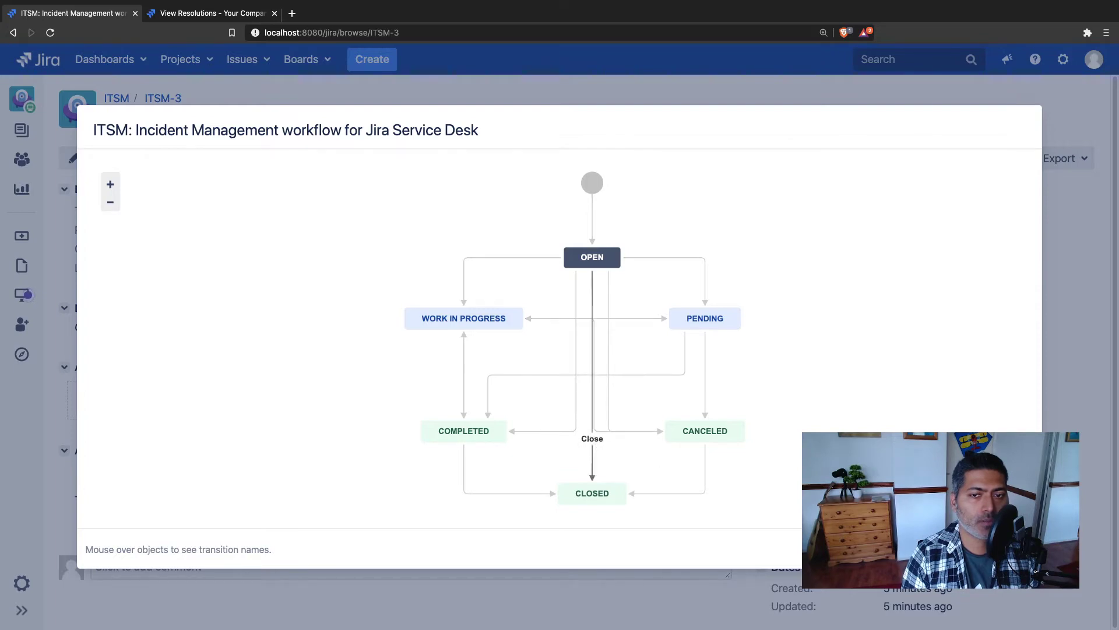
pyautogui.press('Escape')
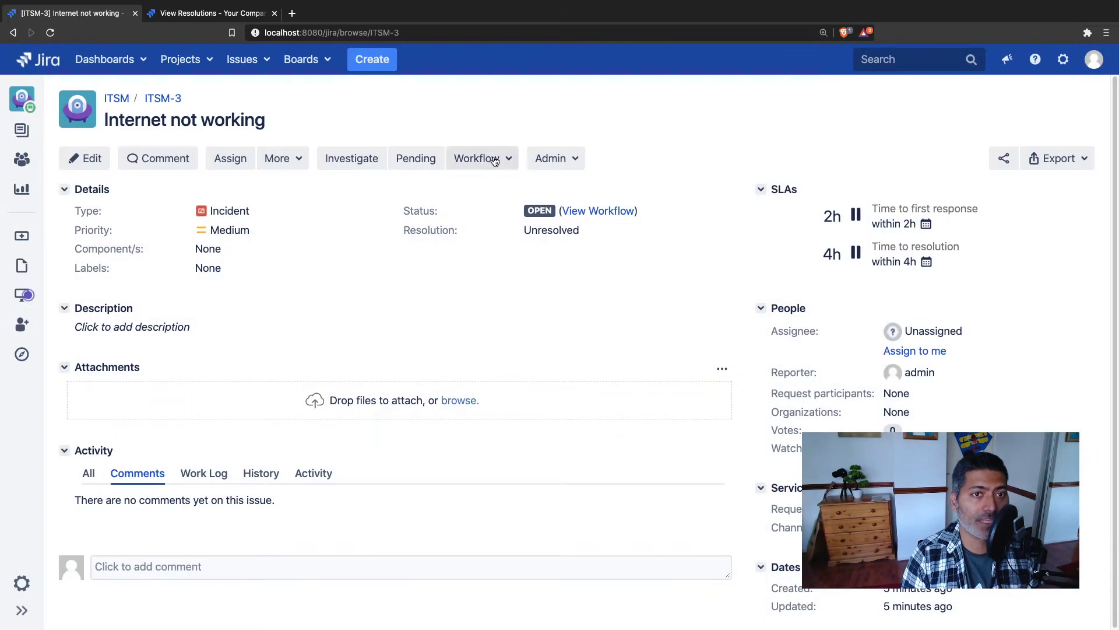
# Start resolving the issue and check which resolutions are offered, without choosing one.
pyautogui.click(478, 158)
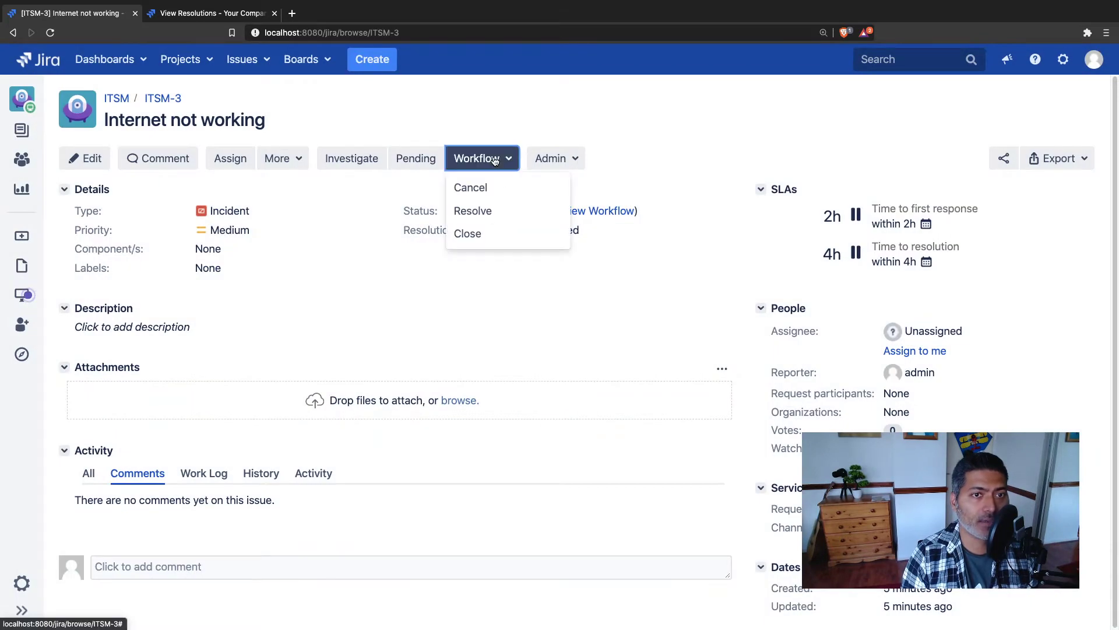
pyautogui.click(492, 214)
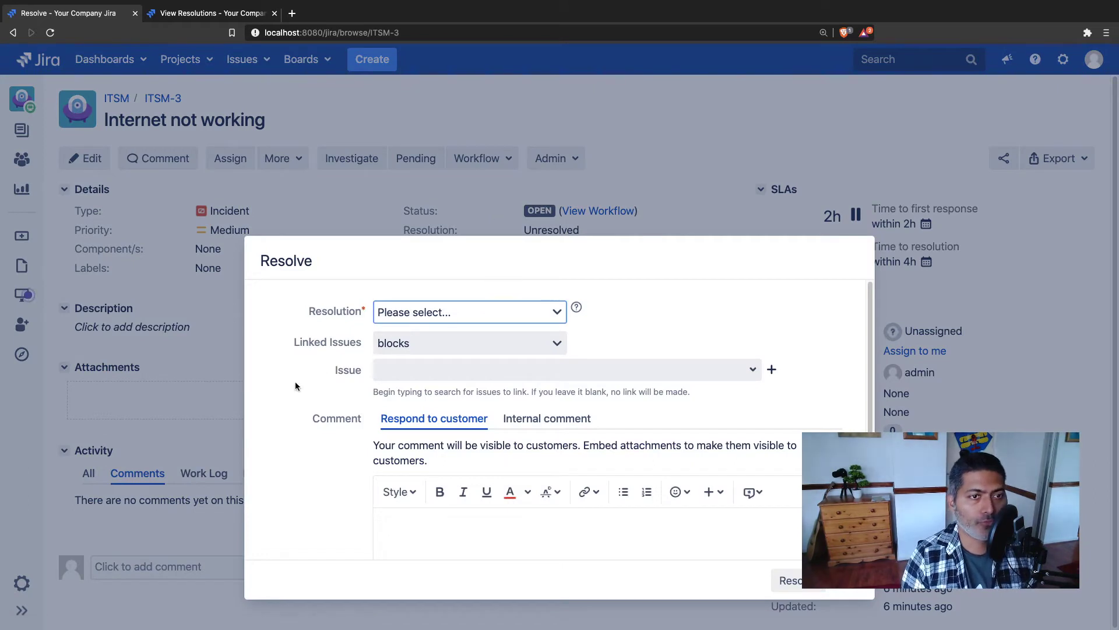
pyautogui.click(474, 314)
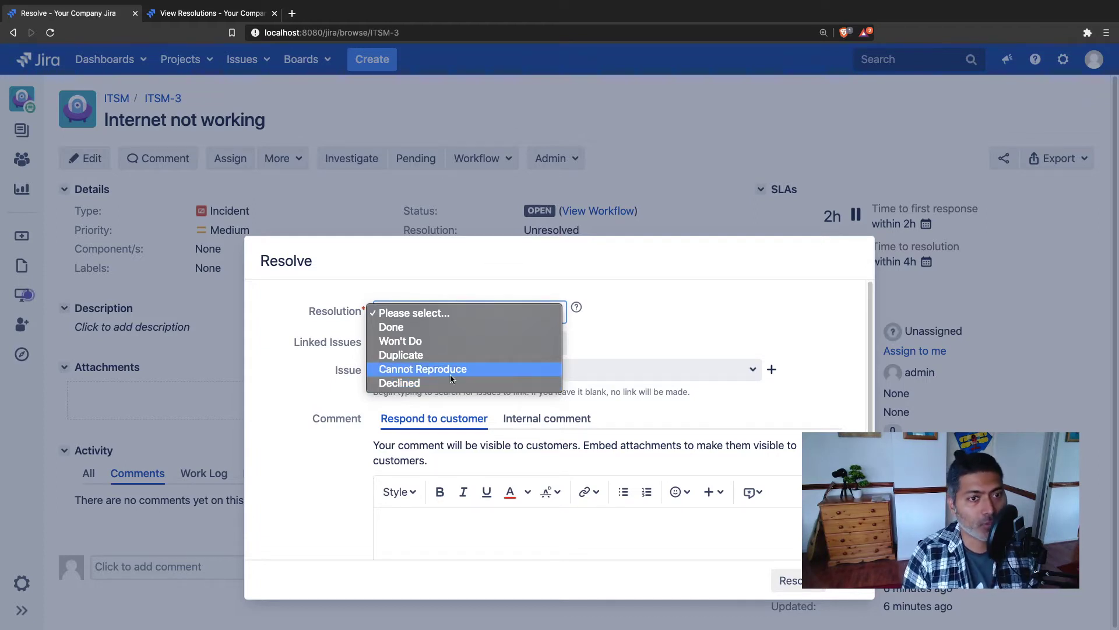
pyautogui.click(614, 347)
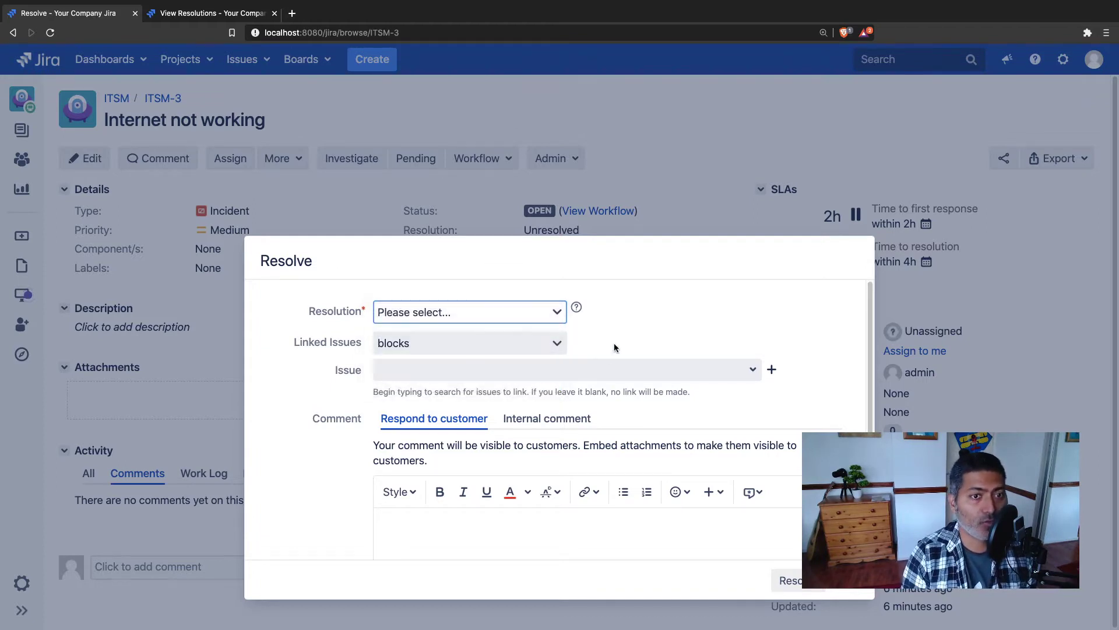
# Reopen the issue's workflow diagram to review its transitions, then close it.
pyautogui.click(850, 589)
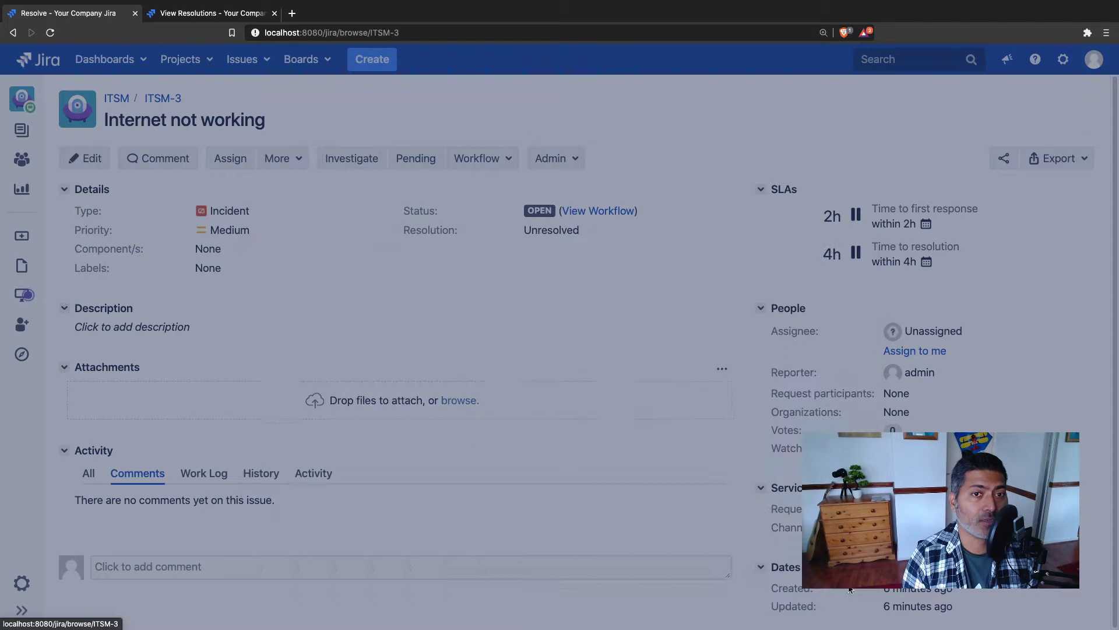
pyautogui.click(594, 214)
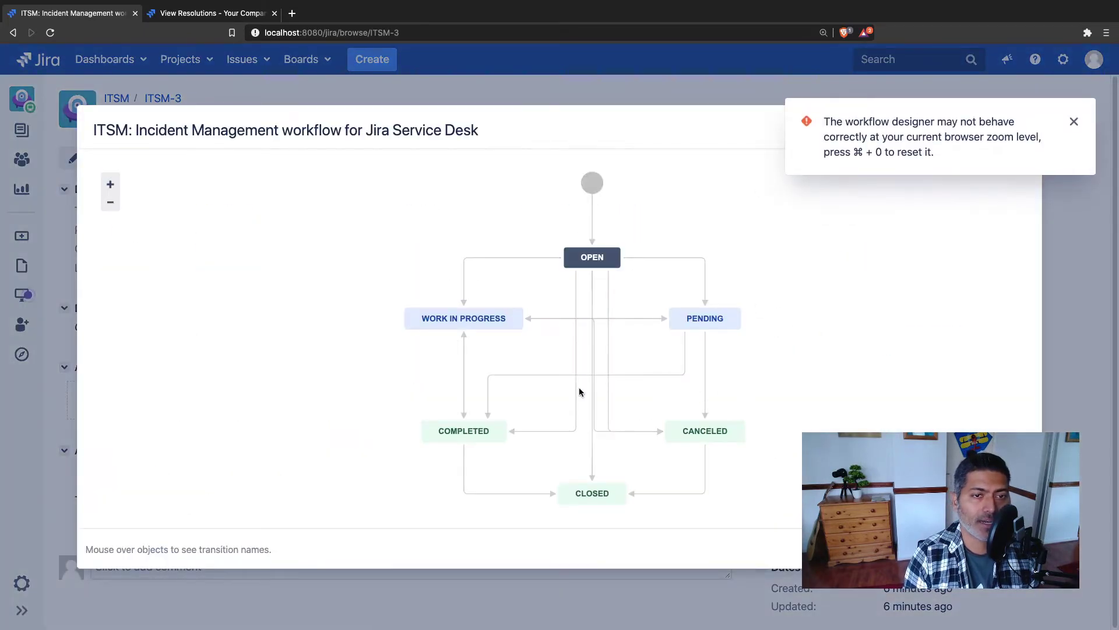
pyautogui.moveTo(594, 267)
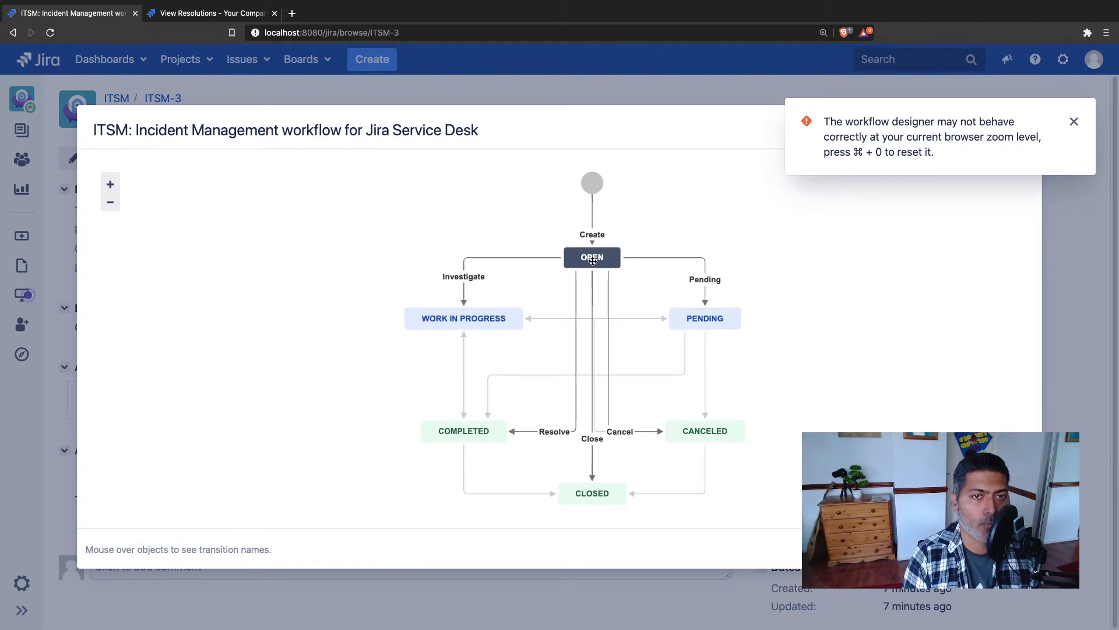
pyautogui.moveTo(575, 285)
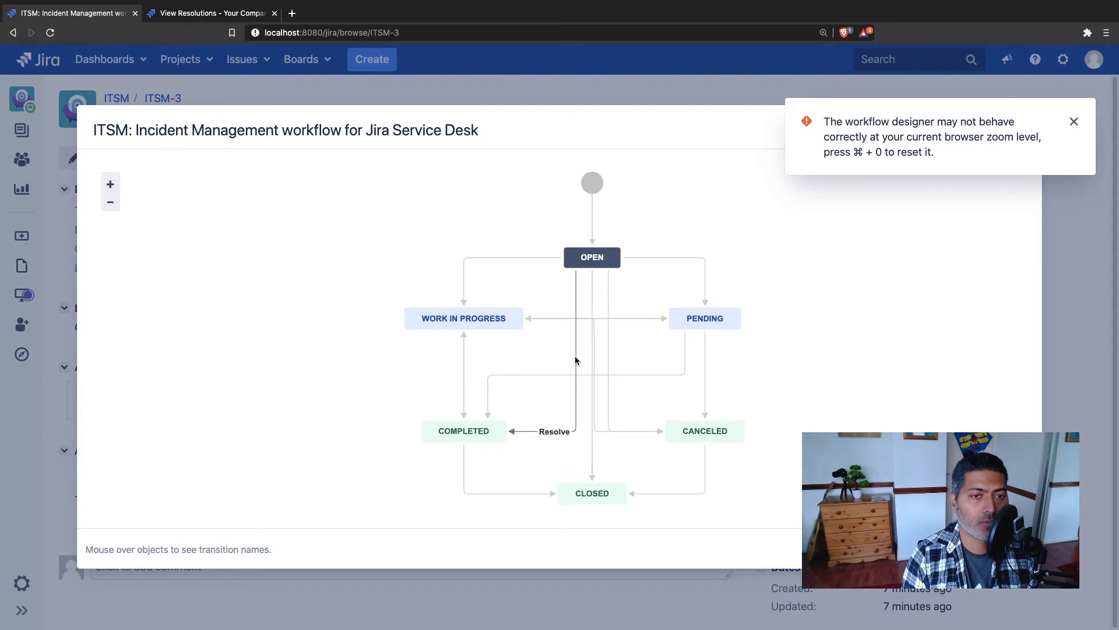
pyautogui.moveTo(604, 401)
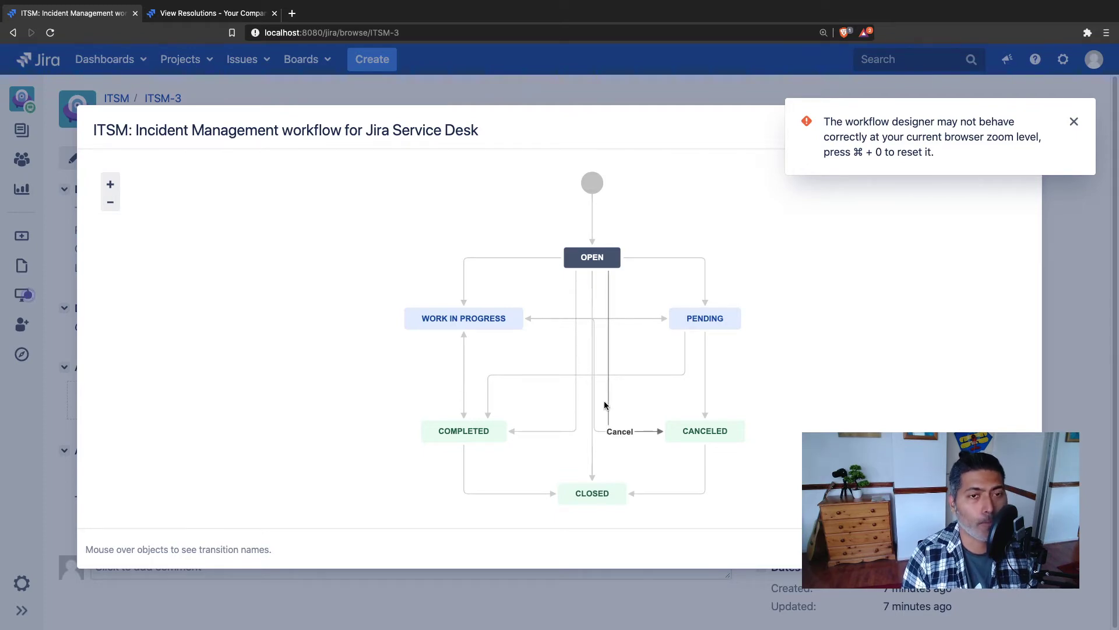
pyautogui.press('Escape')
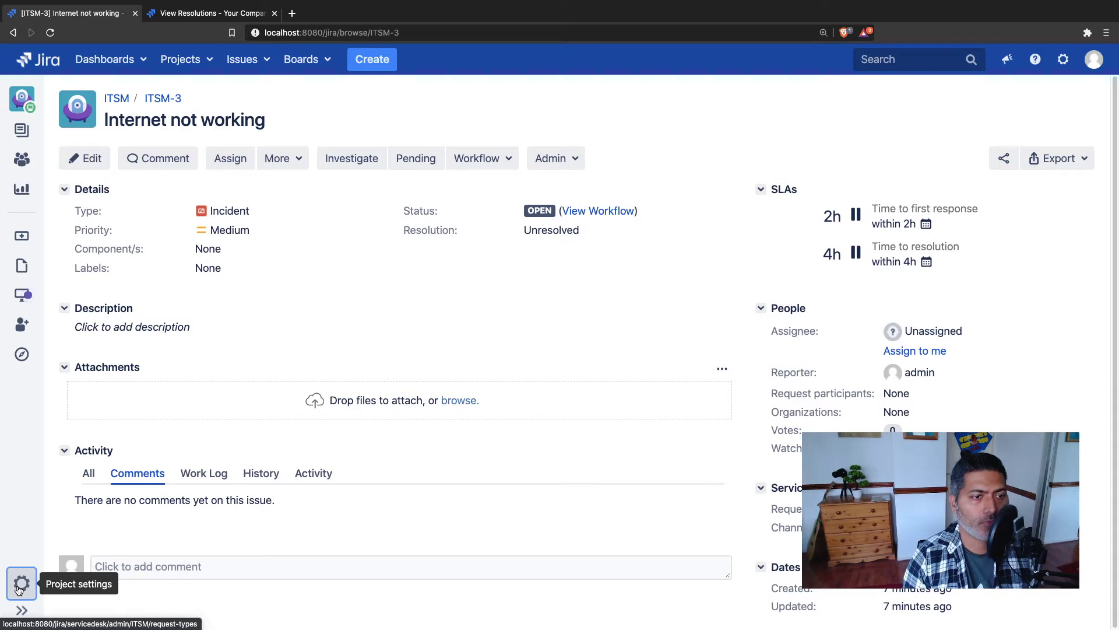
# From Project settings in a new tab, go to Workflows and edit the Incident Management workflow.
pyautogui.middleClick(19, 586)
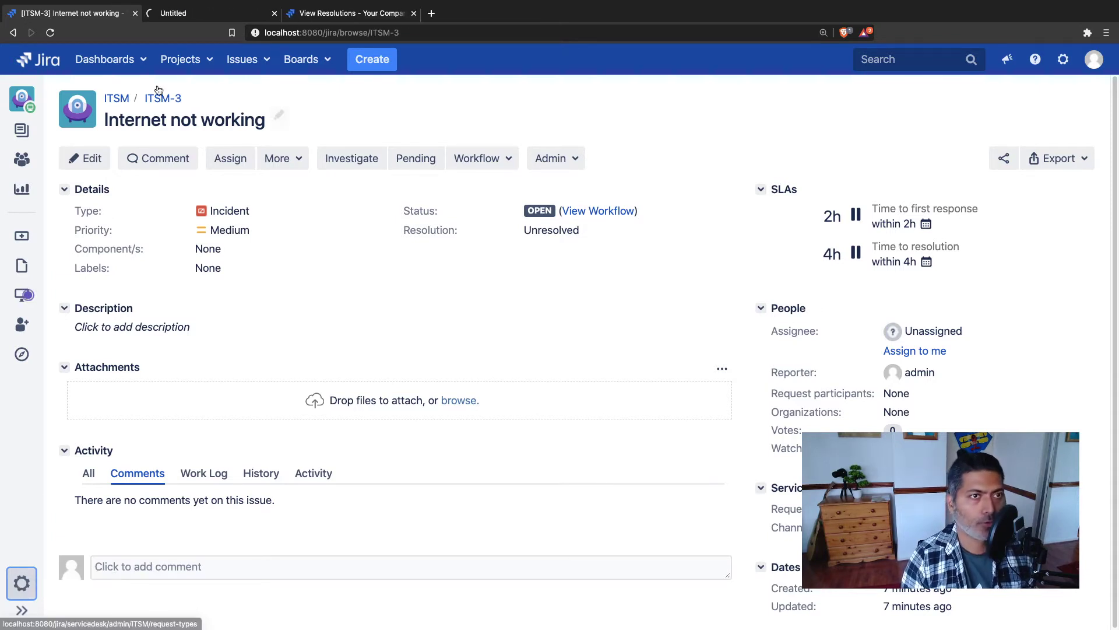
pyautogui.click(204, 18)
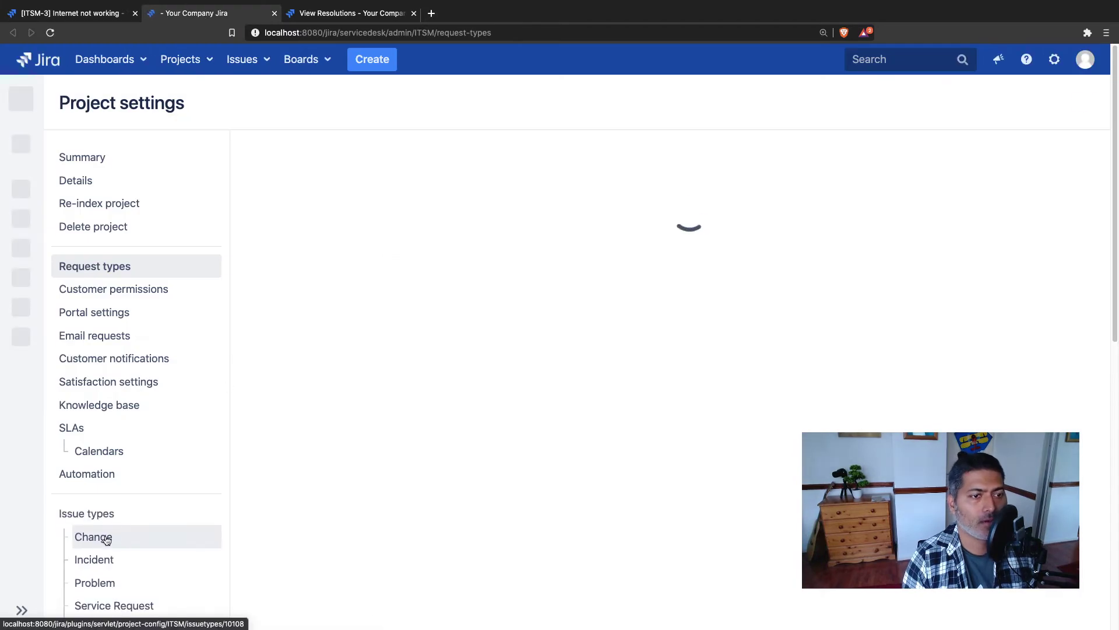
pyautogui.scroll(-5, 106, 541)
pyautogui.click(107, 468)
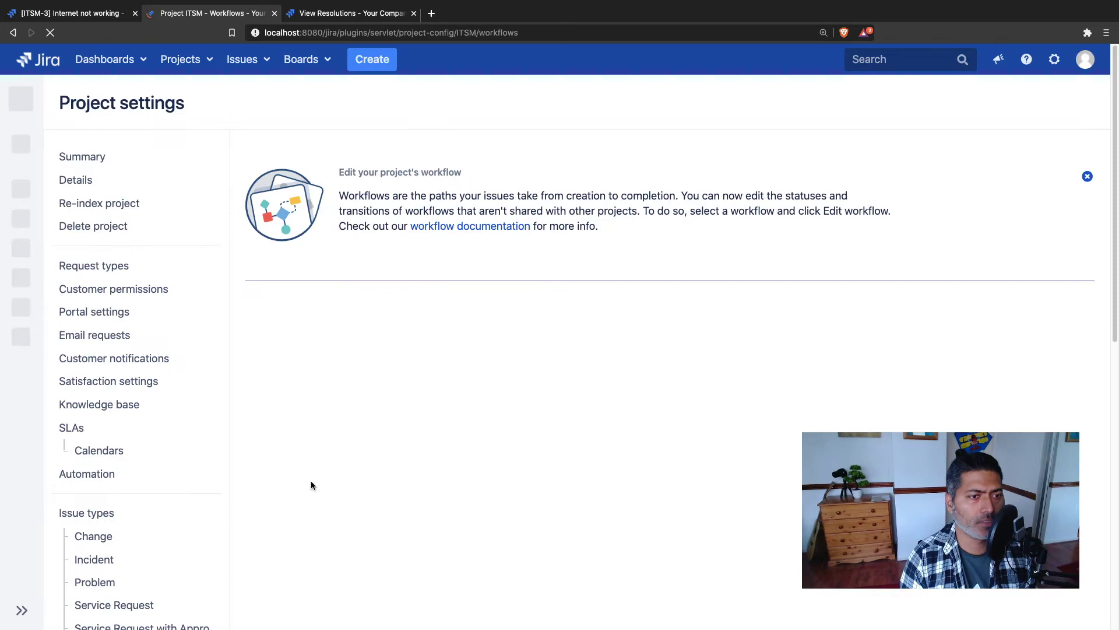
pyautogui.scroll(-5, 310, 484)
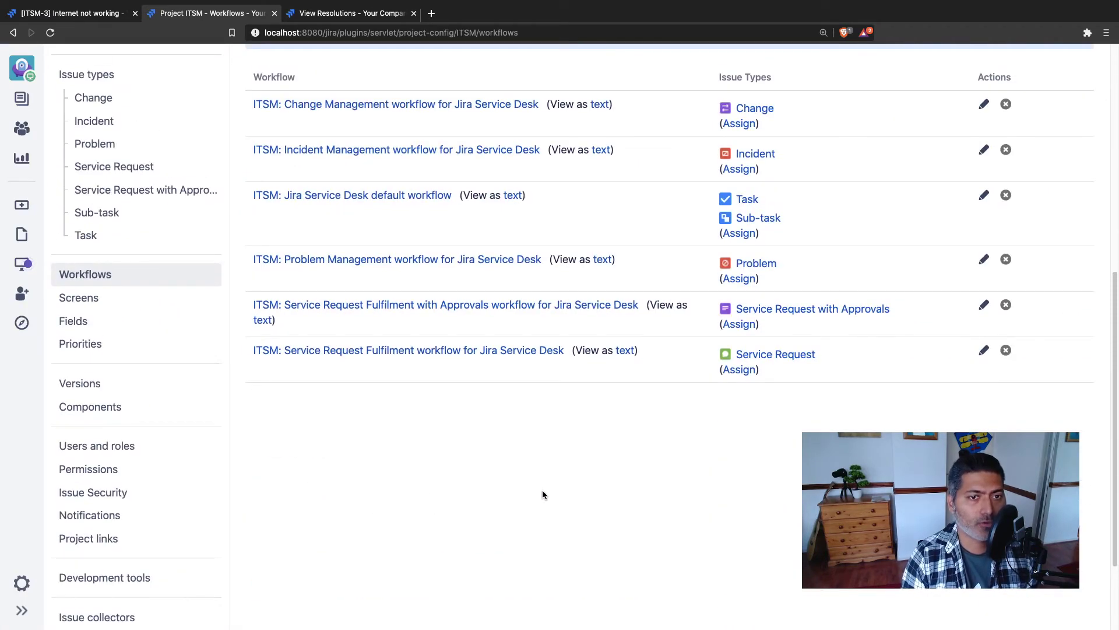
pyautogui.scroll(2, 634, 463)
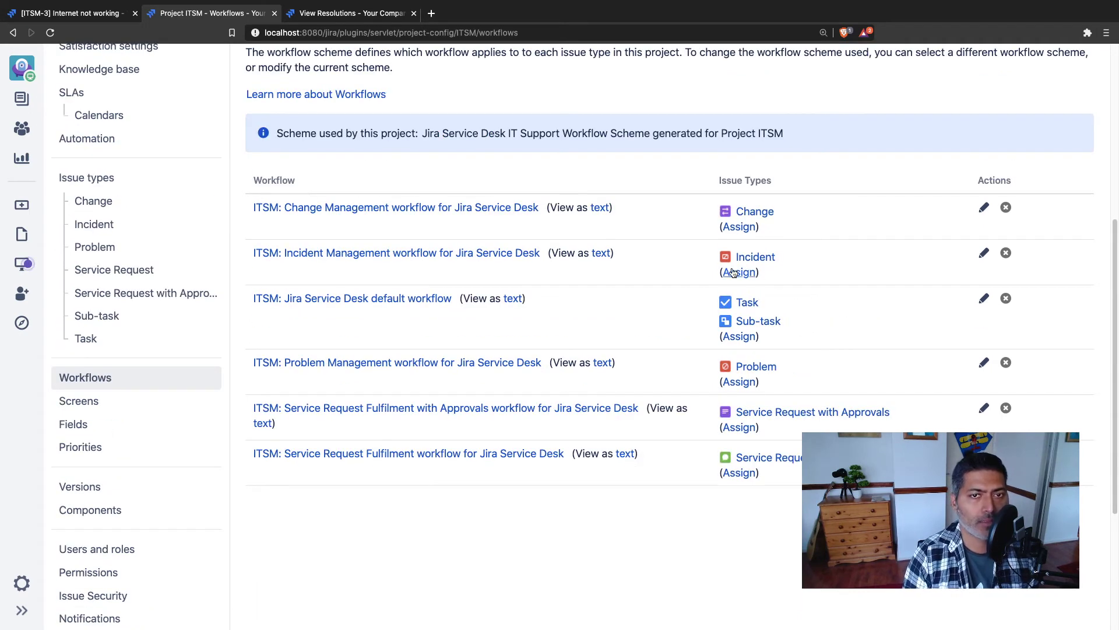
pyautogui.click(982, 257)
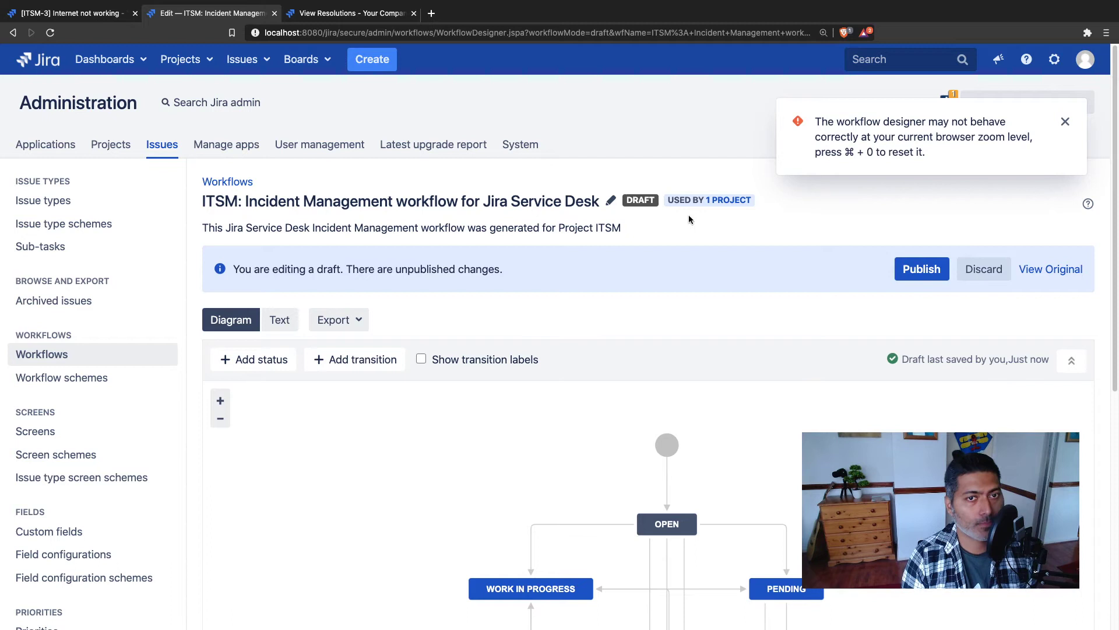
# Dismiss the zoom warning and select the Resolve transition from OPEN to COMPLETED in the diagram.
pyautogui.click(1065, 121)
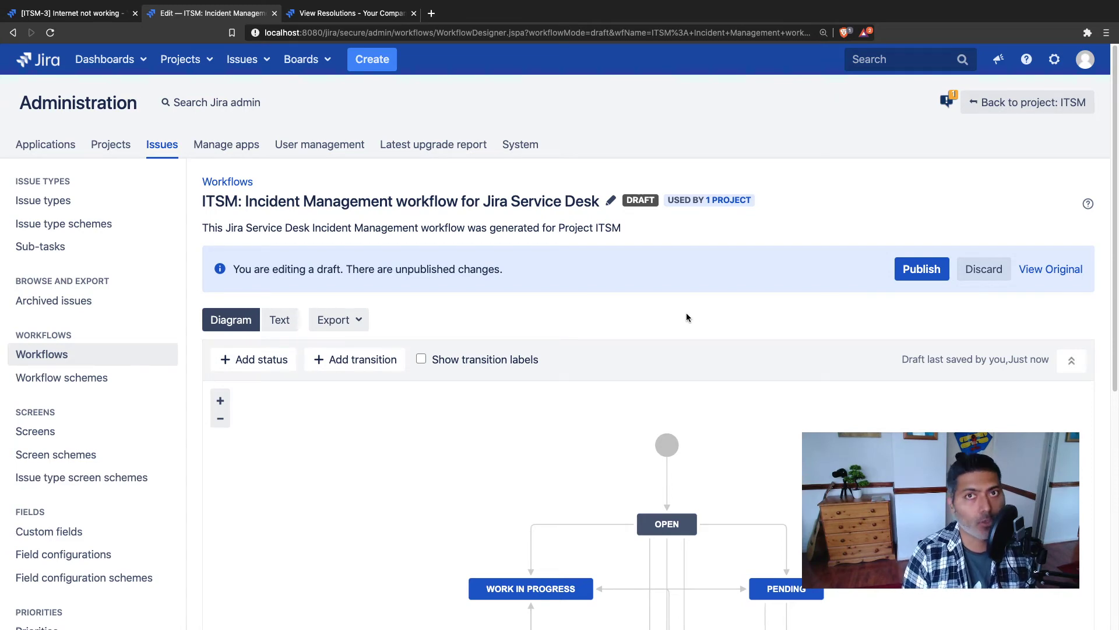
pyautogui.scroll(-5, 686, 317)
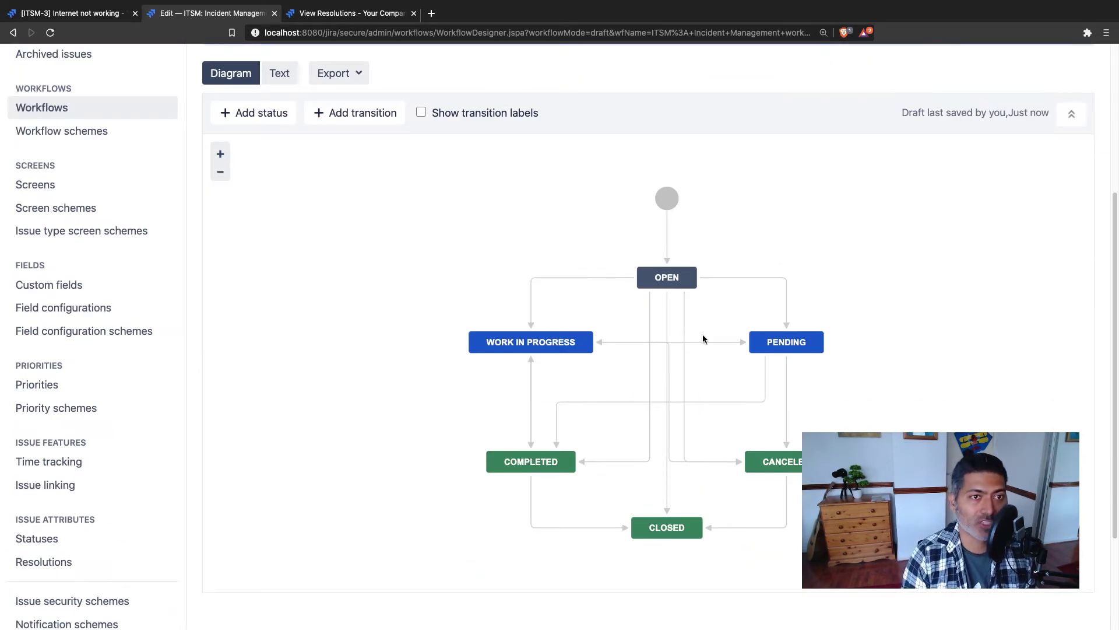
pyautogui.scroll(1, 818, 316)
pyautogui.scroll(-1, 797, 322)
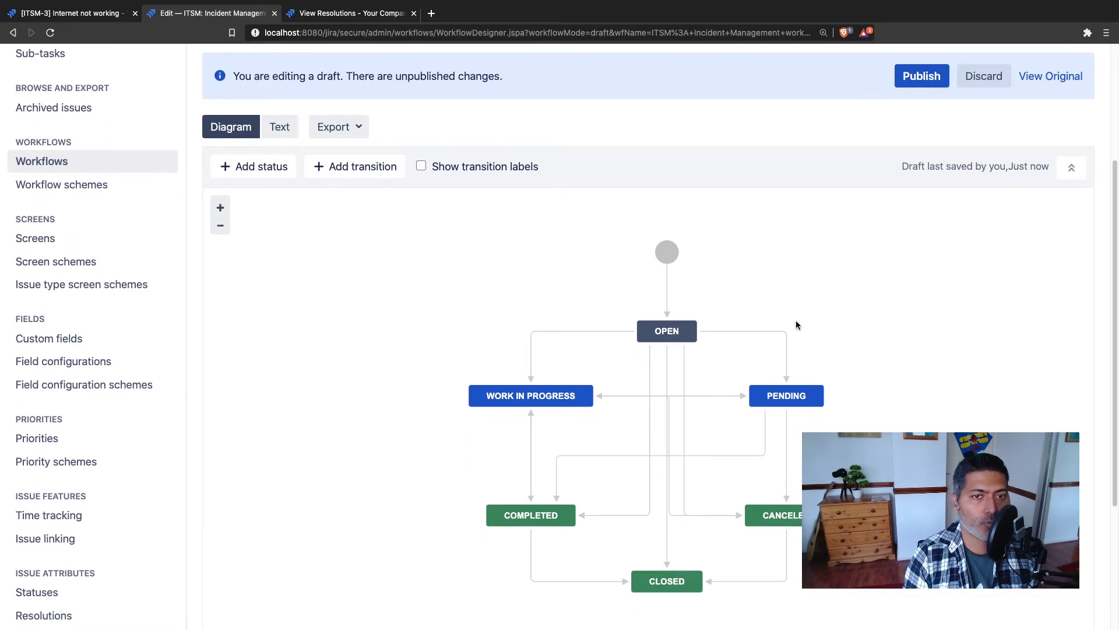
pyautogui.click(649, 491)
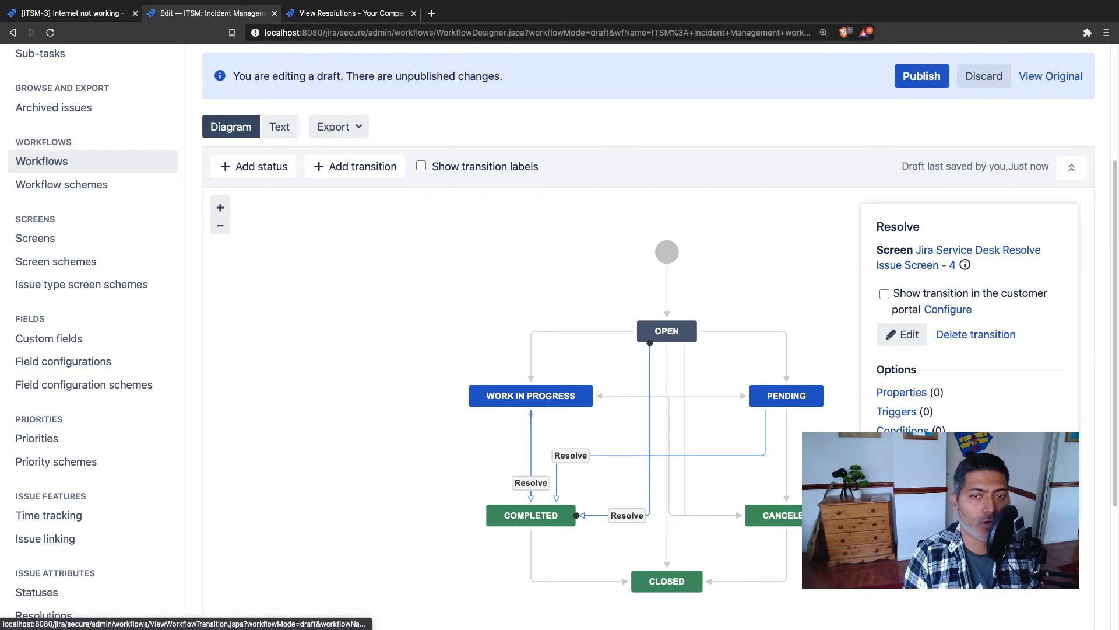
# On the Resolve transition's properties page, paste jira.field.resolution.include as the new property key.
pyautogui.click(900, 395)
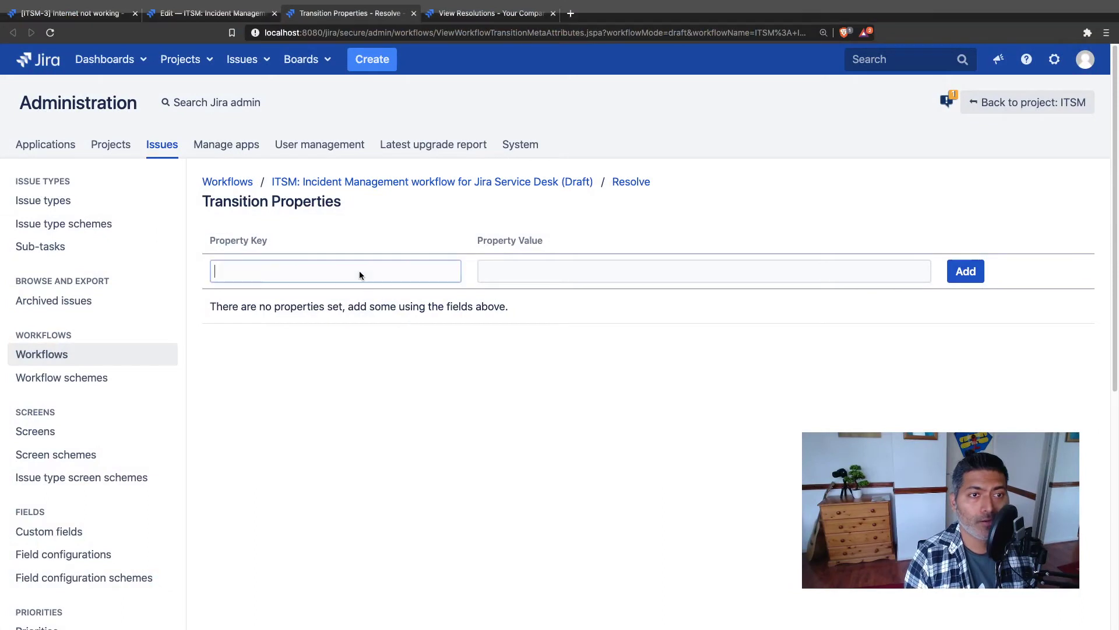
pyautogui.click(360, 274)
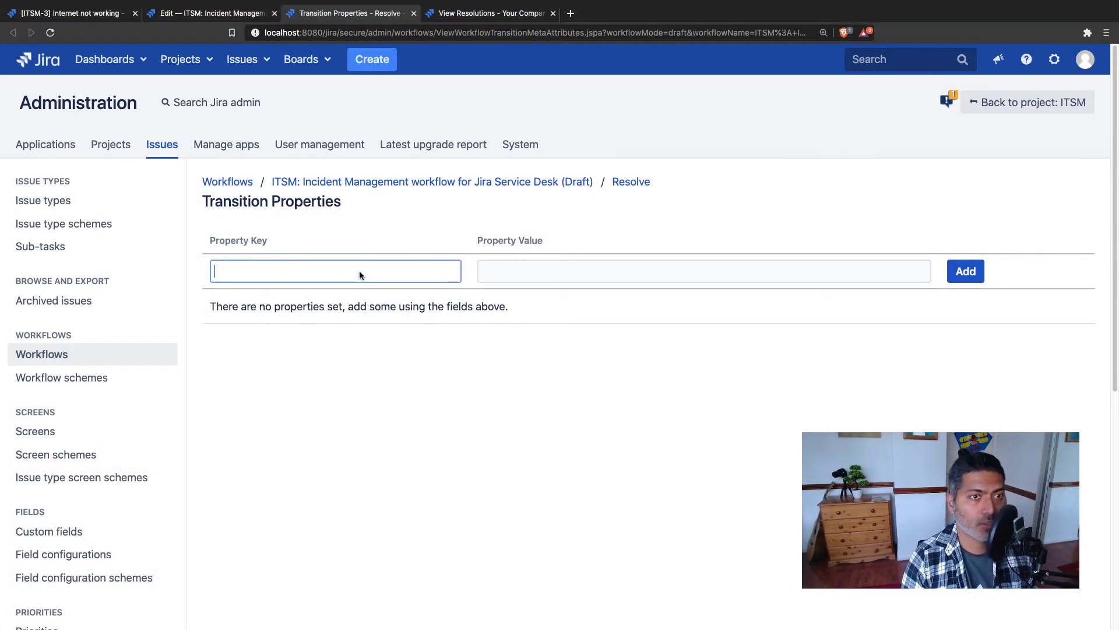
pyautogui.write('jira.field.resolution.include')
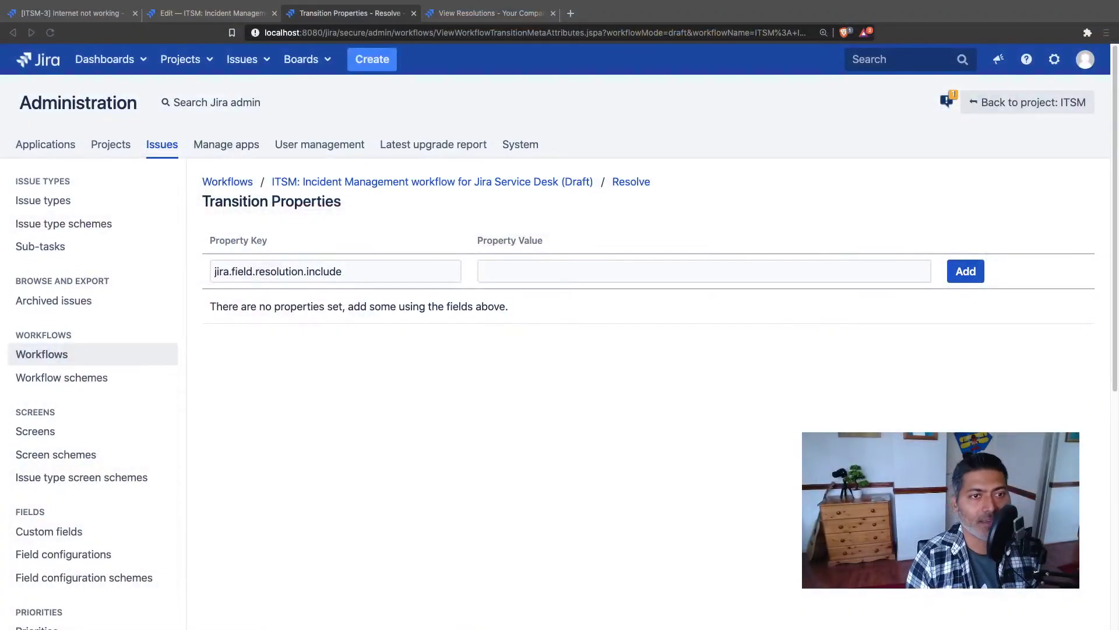
pyautogui.click(344, 271)
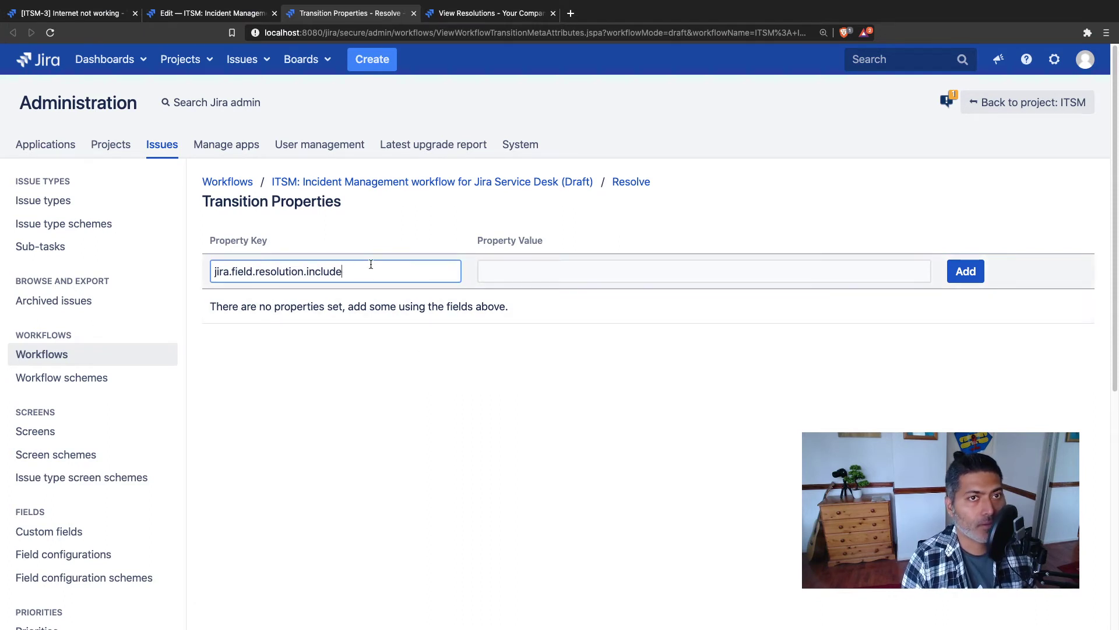
pyautogui.click(577, 265)
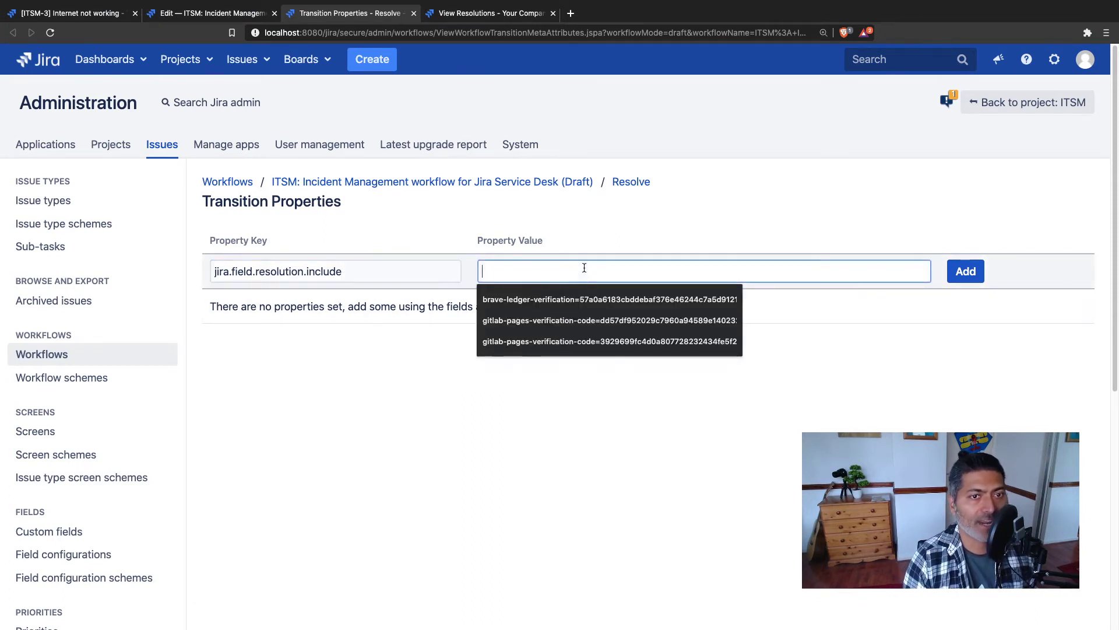
pyautogui.click(393, 383)
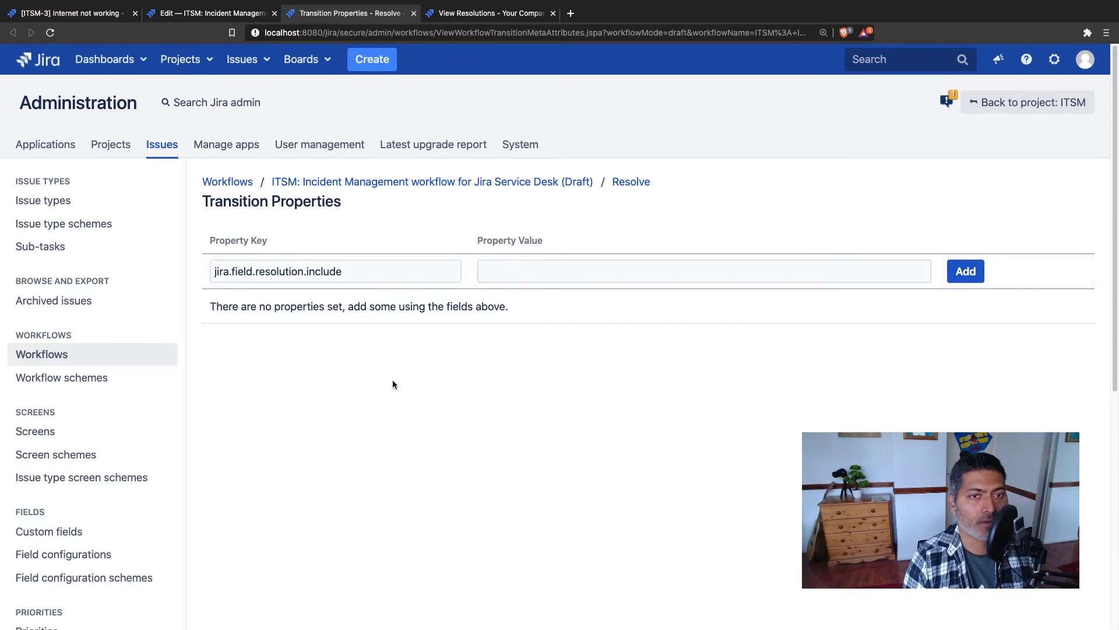
# Review the View Resolutions tab listing Done, Won't Do, Duplicate, Cannot Reproduce and Declined.
pyautogui.click(486, 14)
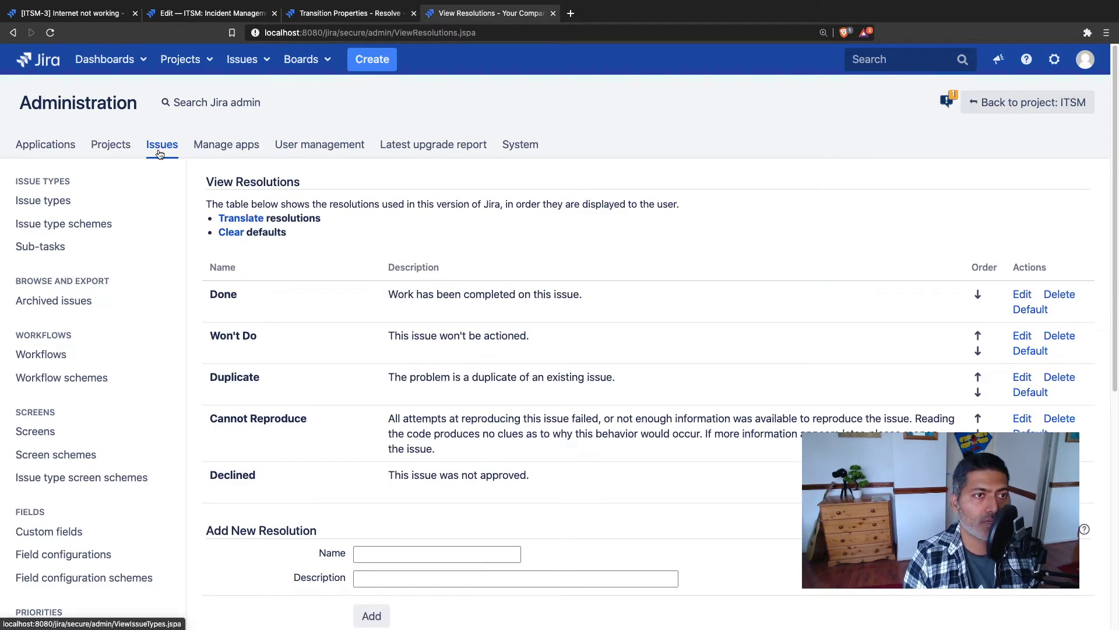
pyautogui.scroll(-7, 150, 382)
pyautogui.scroll(6, 580, 428)
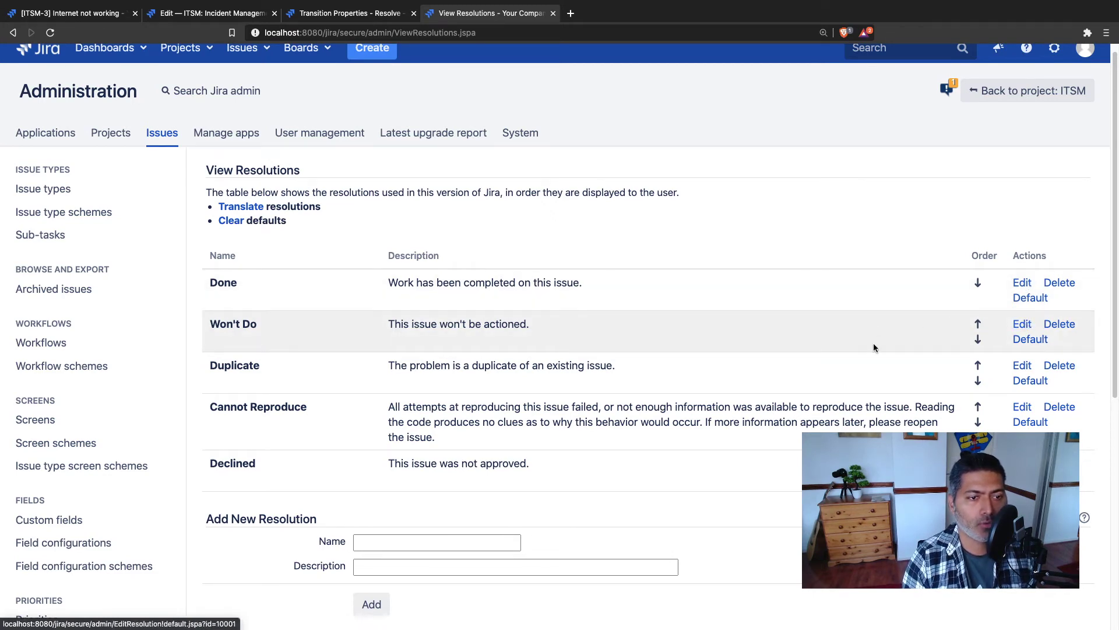
# Add jira.field.resolution.include with value 10000,10001, then return to the draft workflow's diagram view.
pyautogui.click(307, 19)
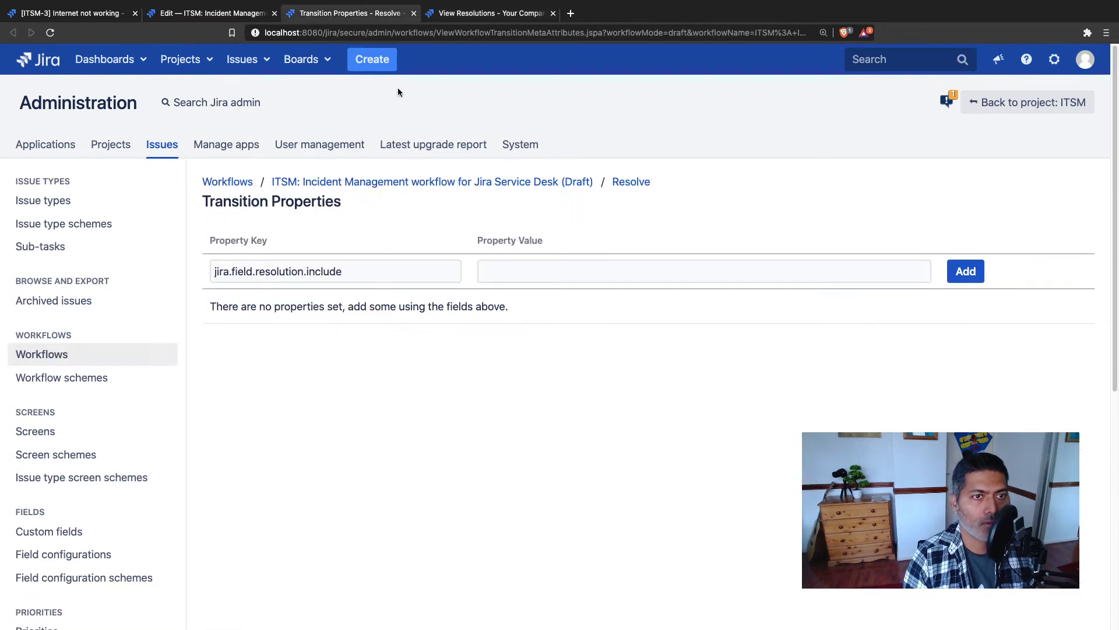
pyautogui.click(556, 274)
pyautogui.write('10000')
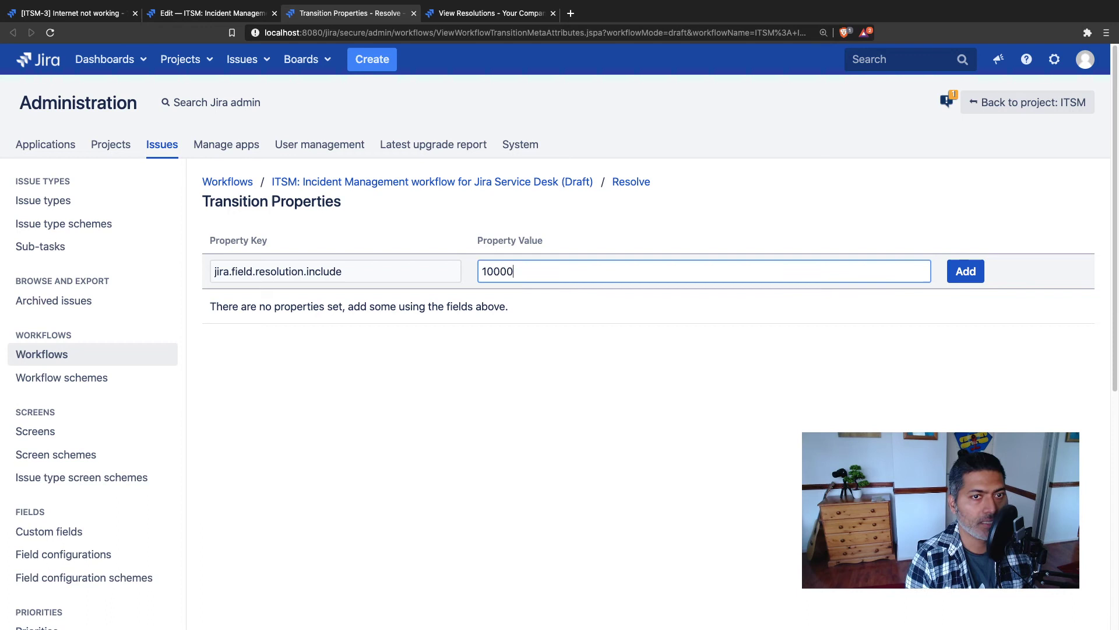
pyautogui.write(',10001')
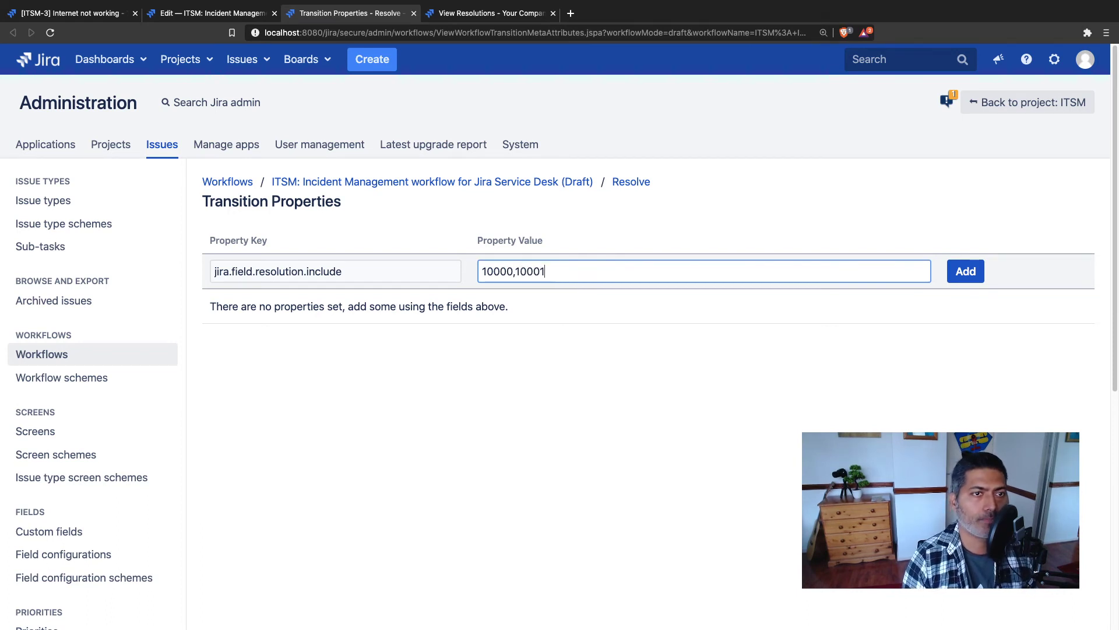
pyautogui.click(968, 272)
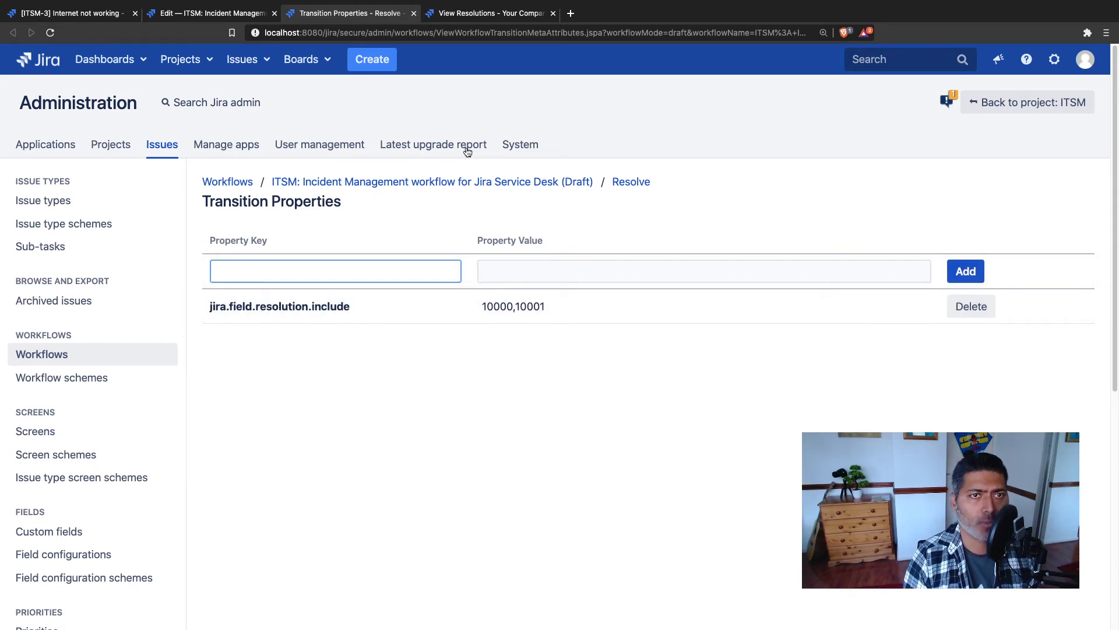
pyautogui.click(494, 183)
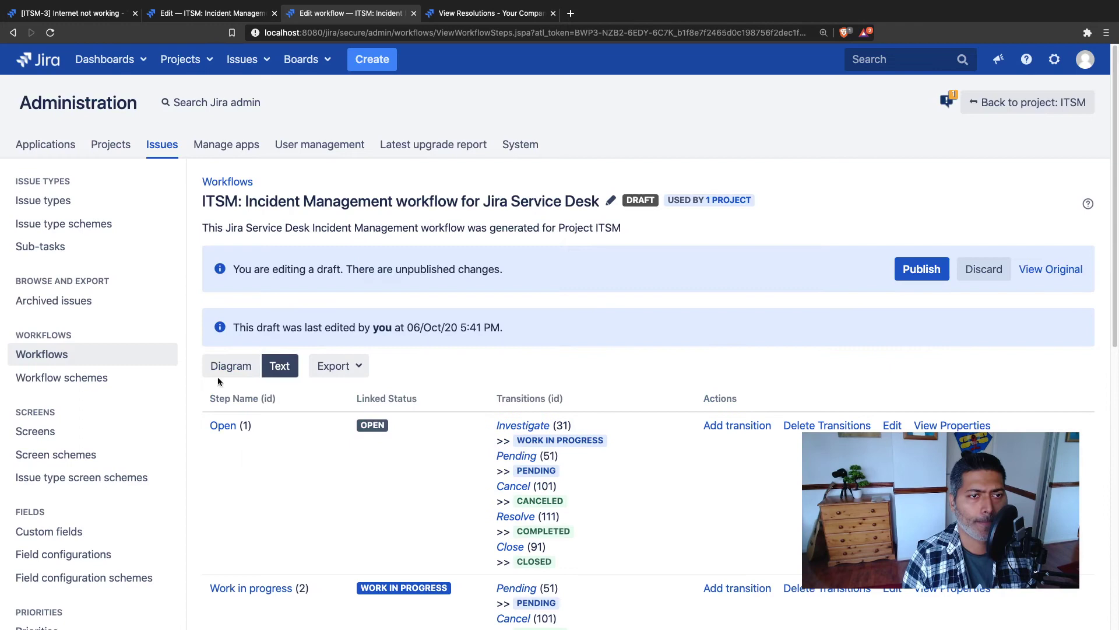
pyautogui.click(229, 367)
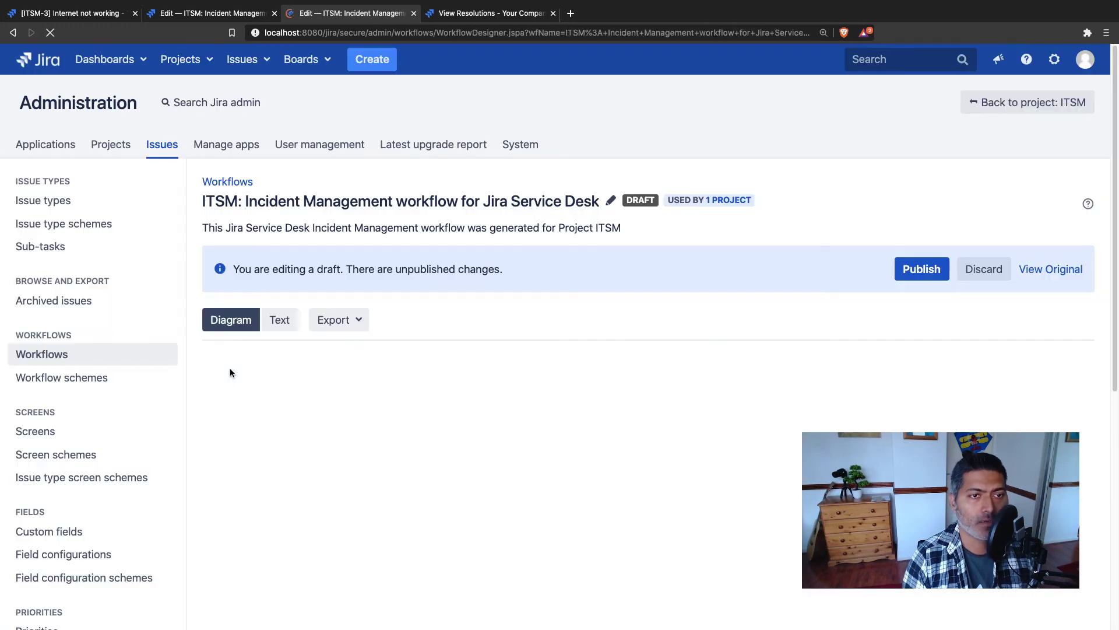
pyautogui.scroll(-3, 630, 390)
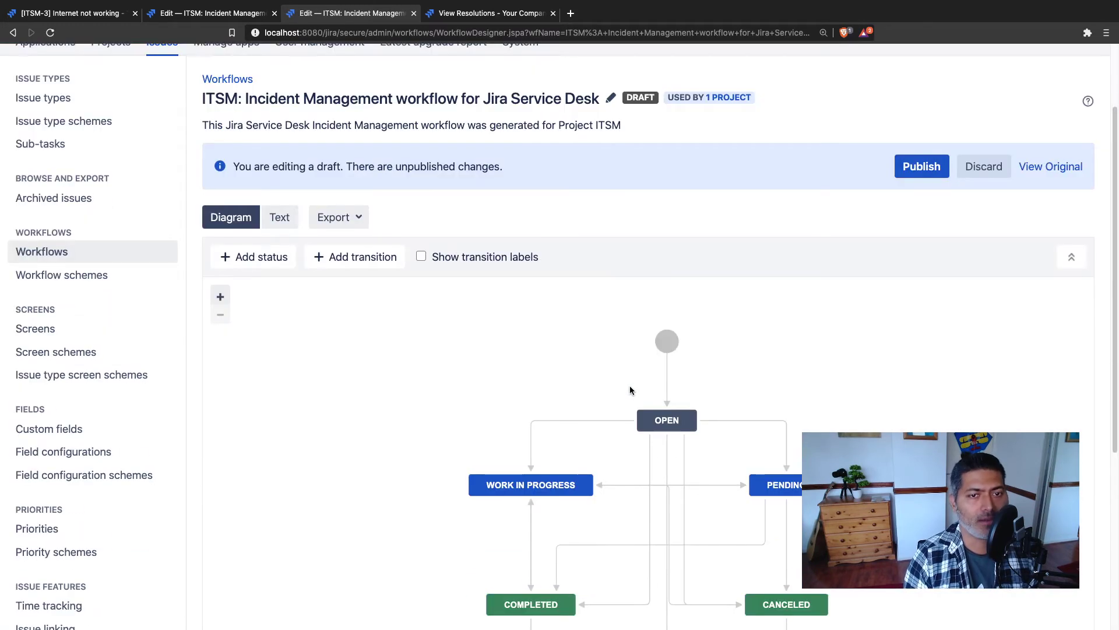
pyautogui.scroll(-6, 603, 495)
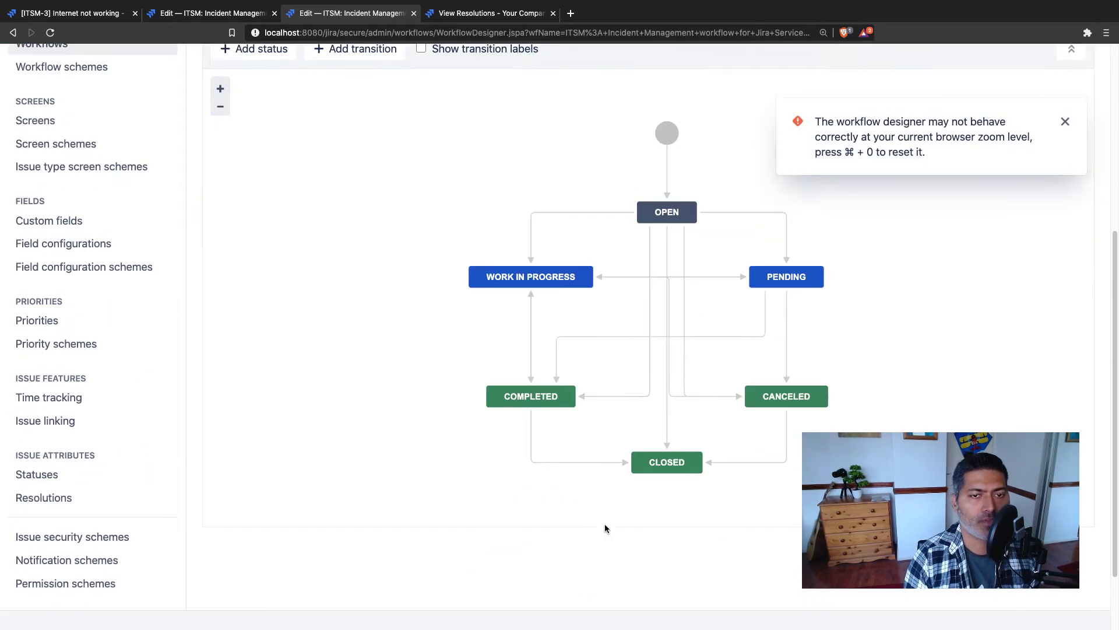
pyautogui.click(627, 397)
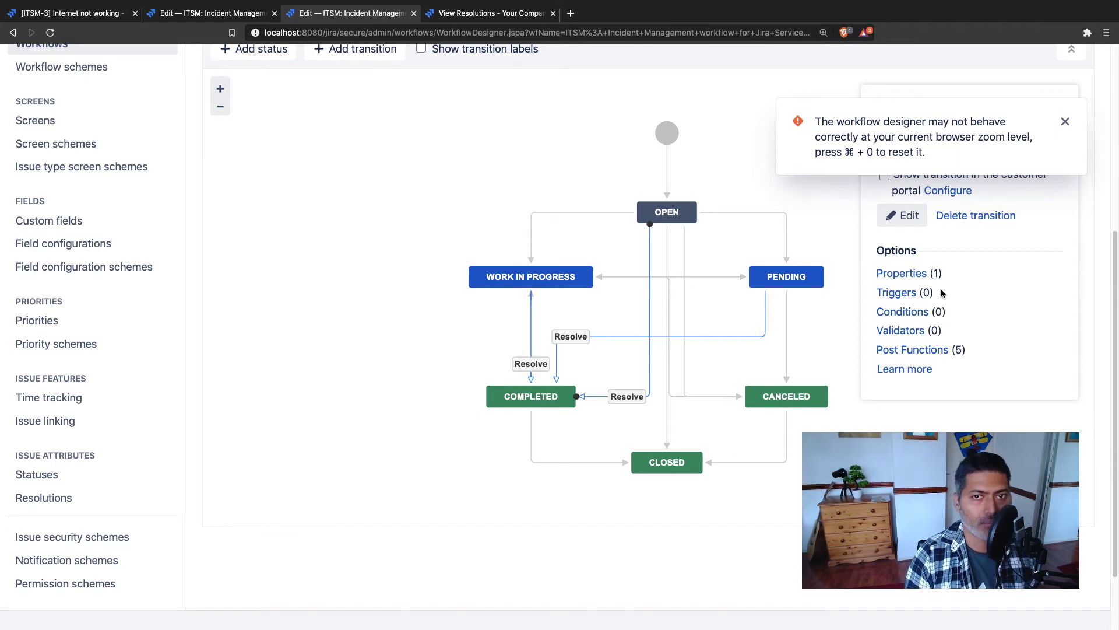
pyautogui.click(1067, 121)
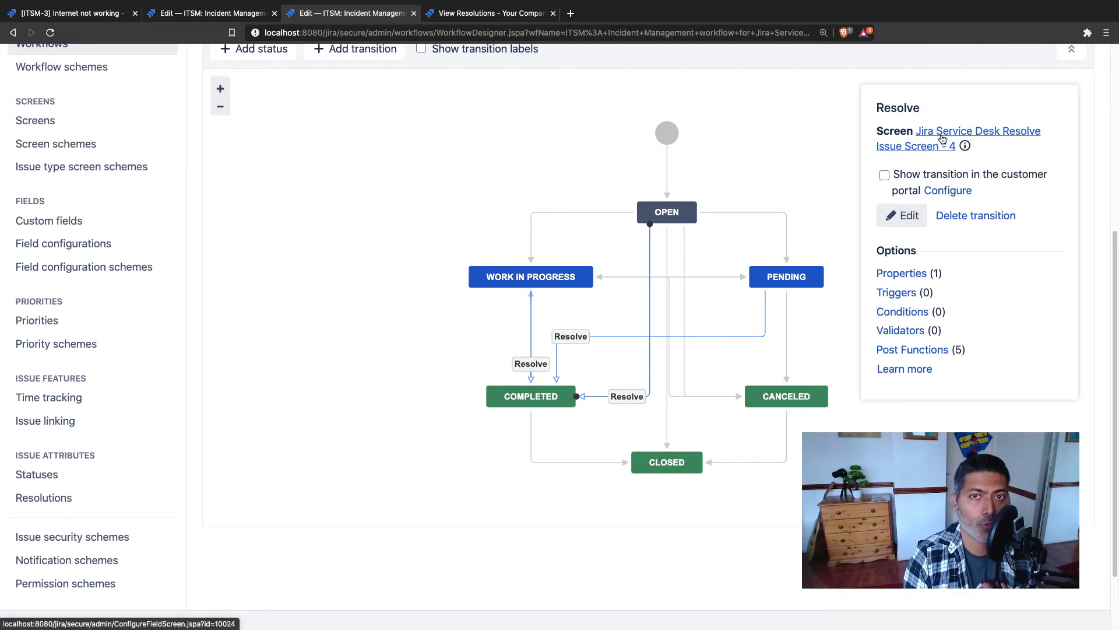
pyautogui.click(801, 154)
pyautogui.scroll(5, 806, 240)
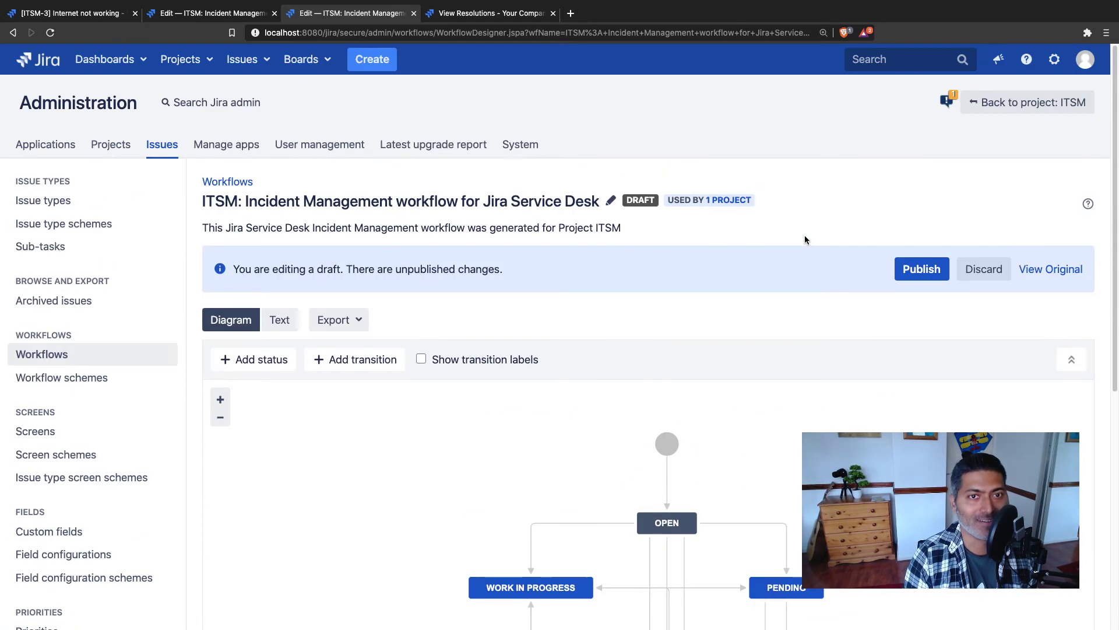
# Publish the Incident Management draft without a backup copy and return to the ITSM-3 issue.
pyautogui.click(909, 269)
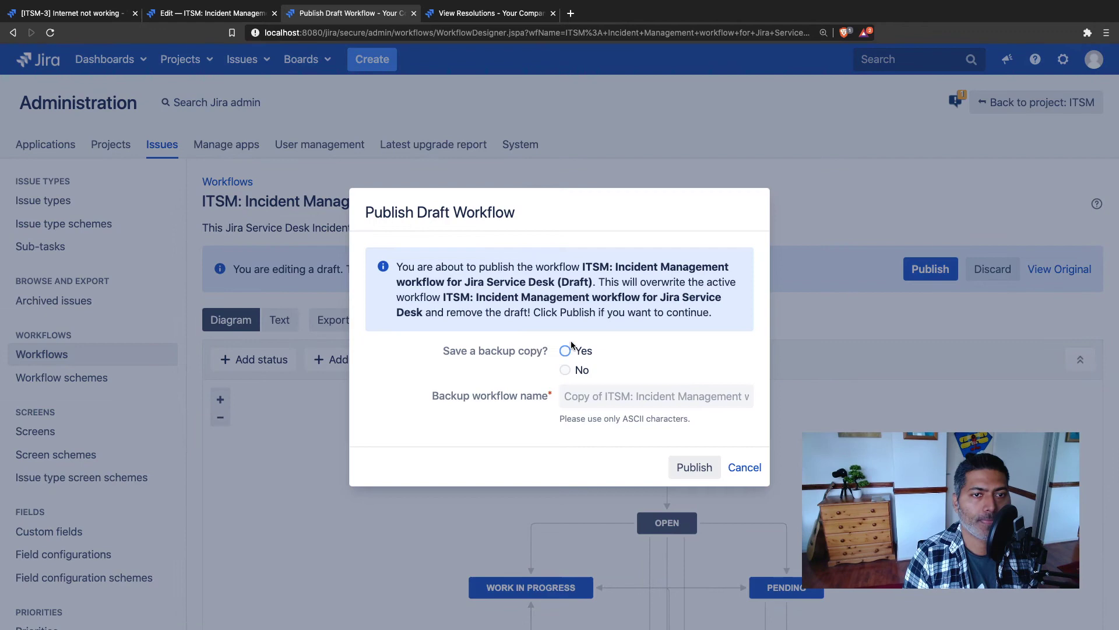
pyautogui.click(565, 369)
pyautogui.click(692, 465)
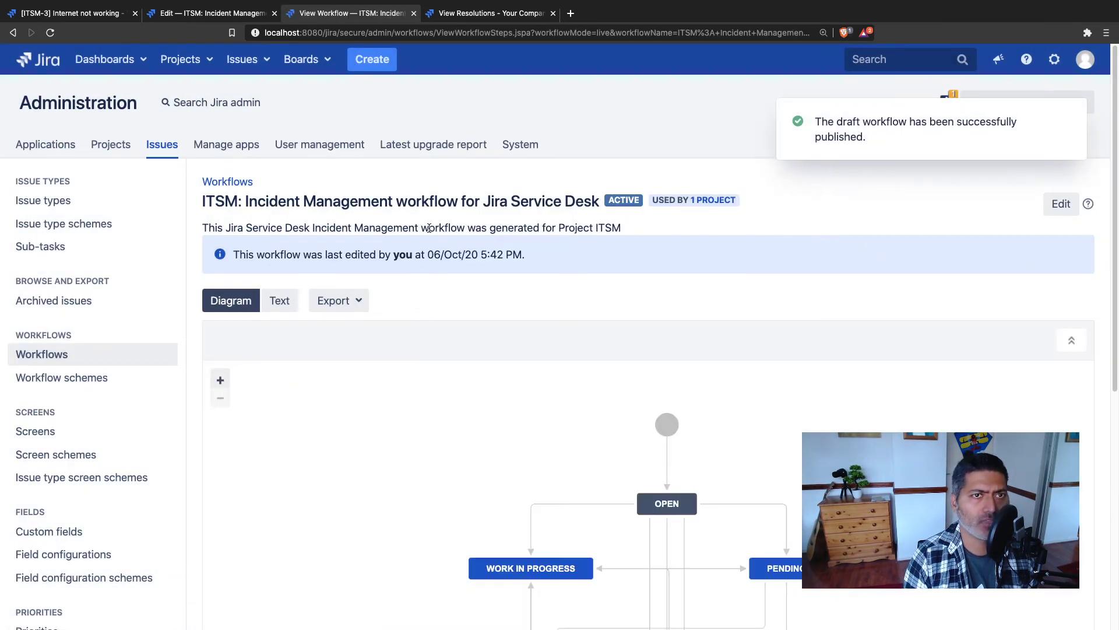
pyautogui.click(91, 14)
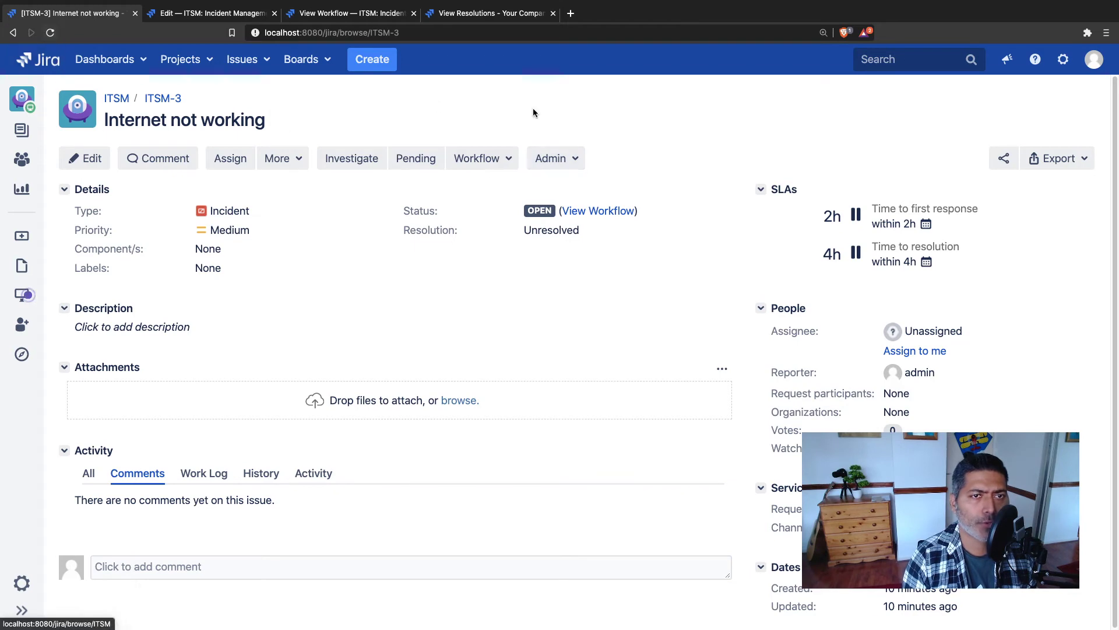
pyautogui.click(497, 158)
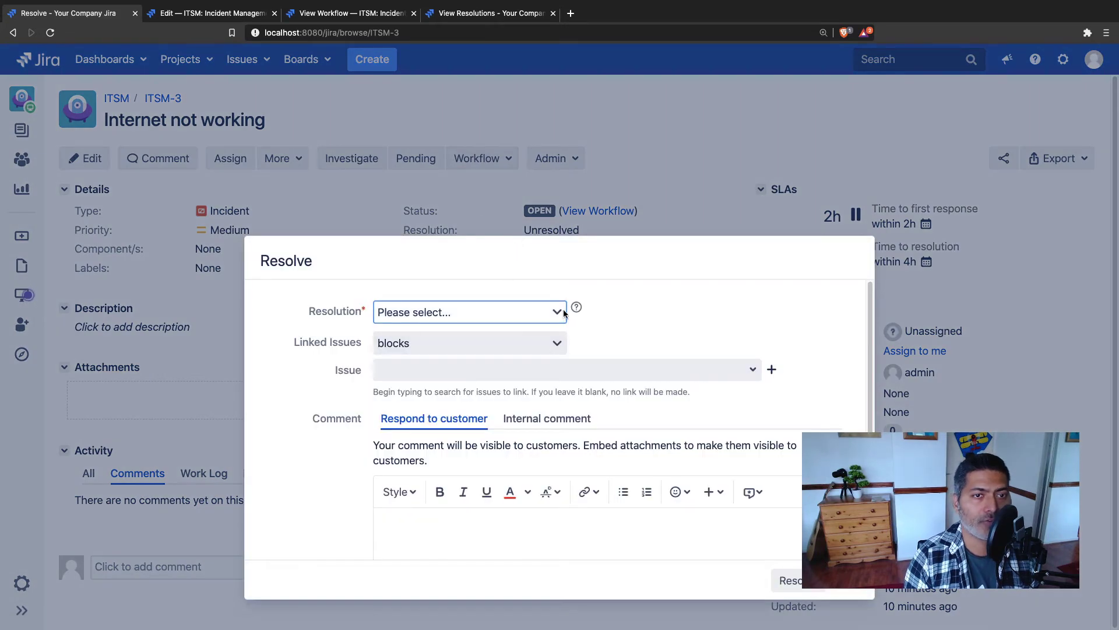
pyautogui.click(562, 312)
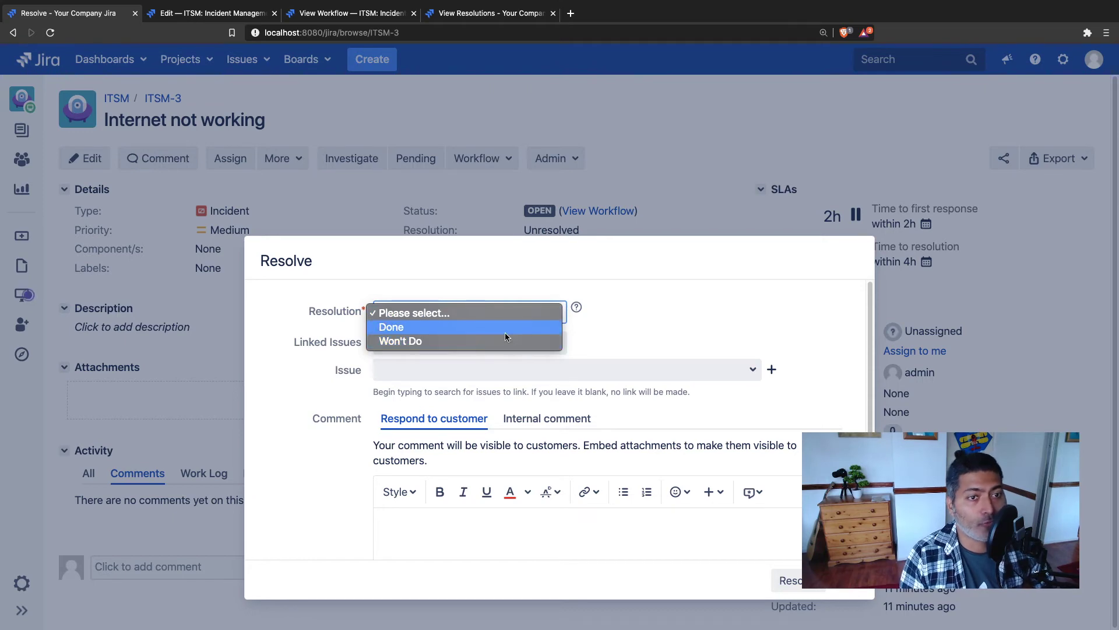
pyautogui.click(709, 330)
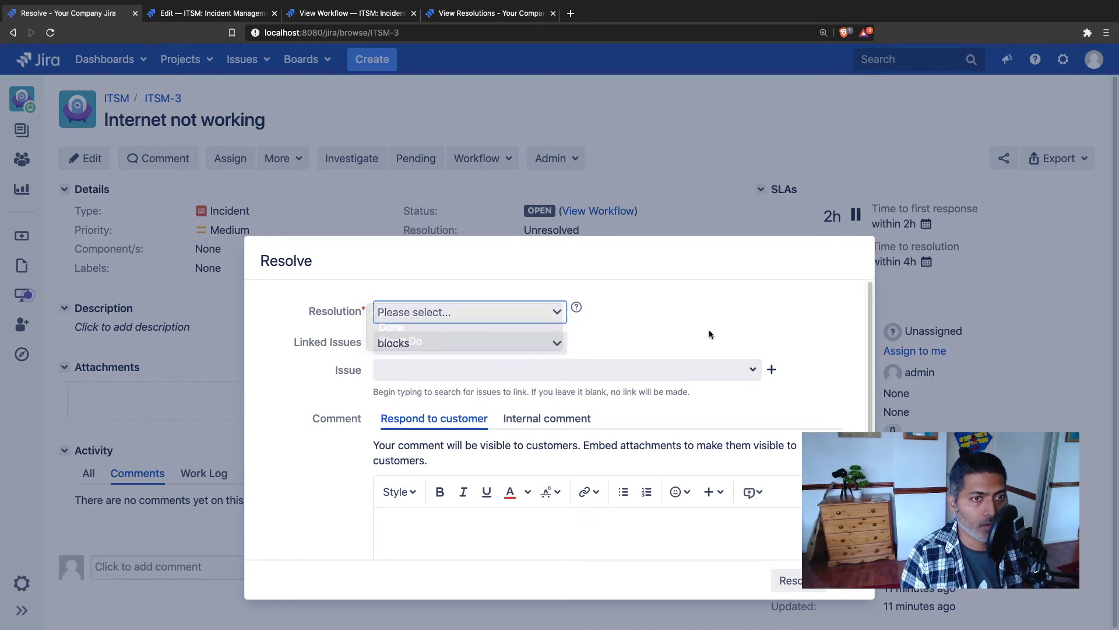
pyautogui.click(857, 590)
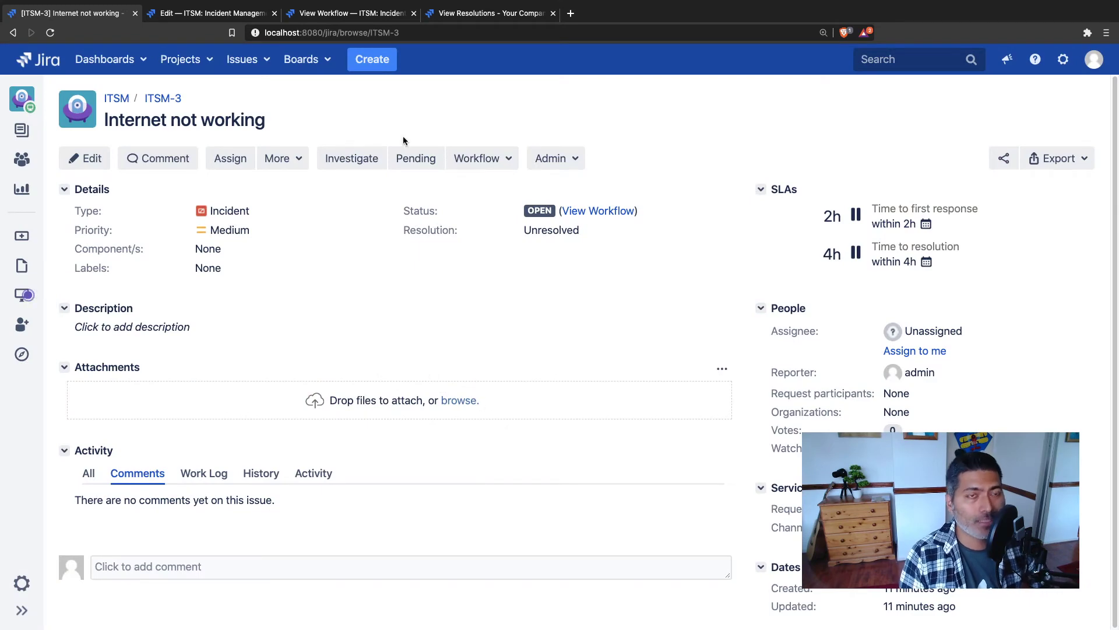
pyautogui.click(461, 17)
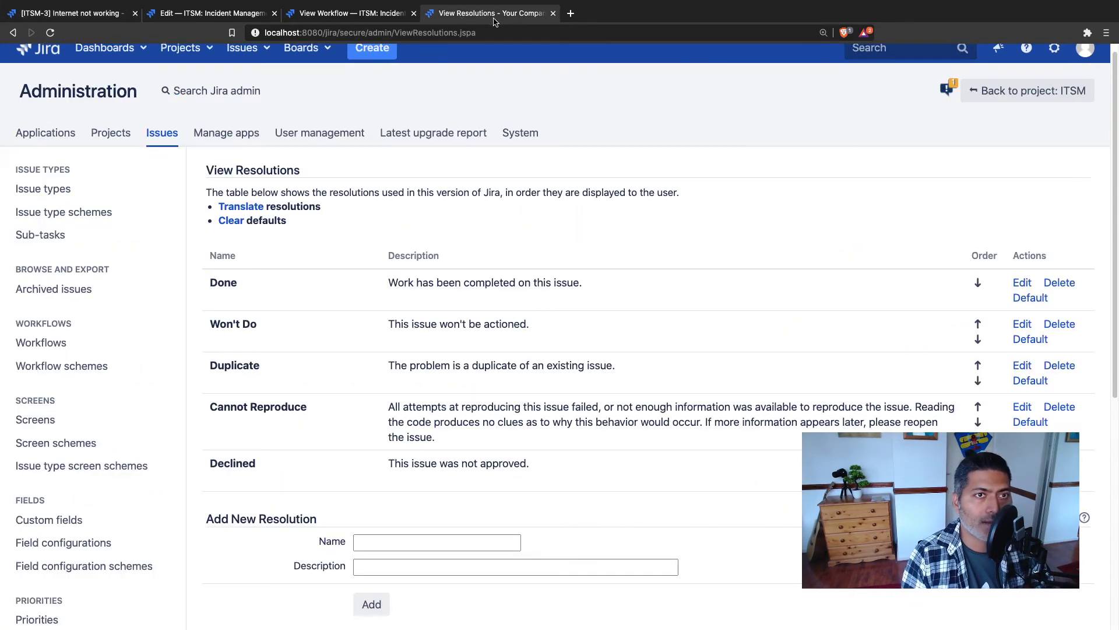
# Create a new draft of the incident workflow and open the Resolve transition's properties.
pyautogui.click(304, 20)
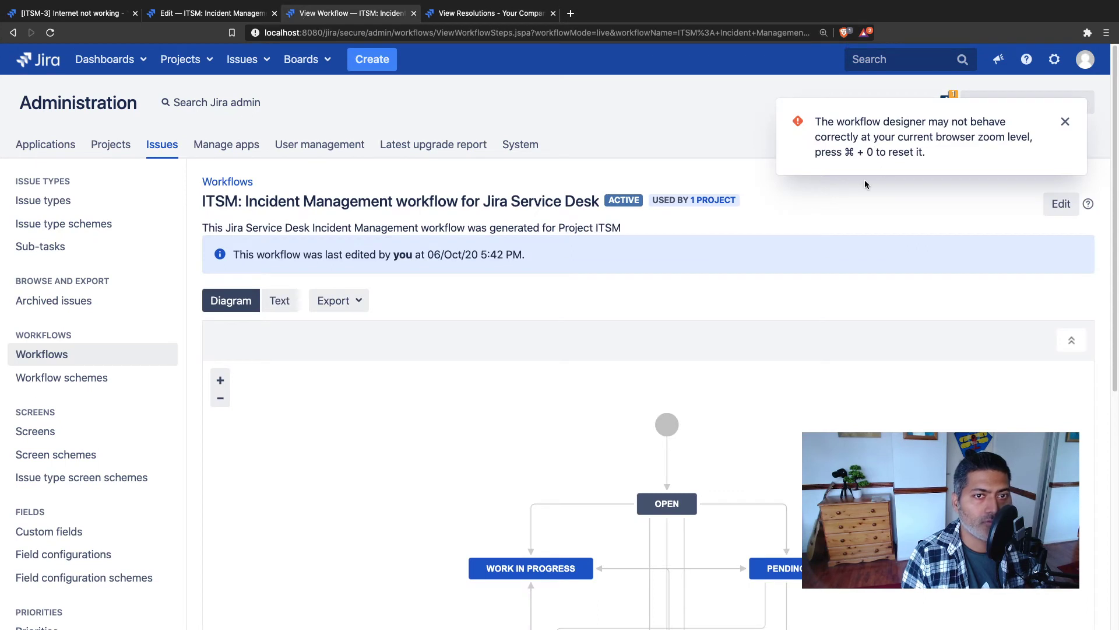
pyautogui.click(1057, 207)
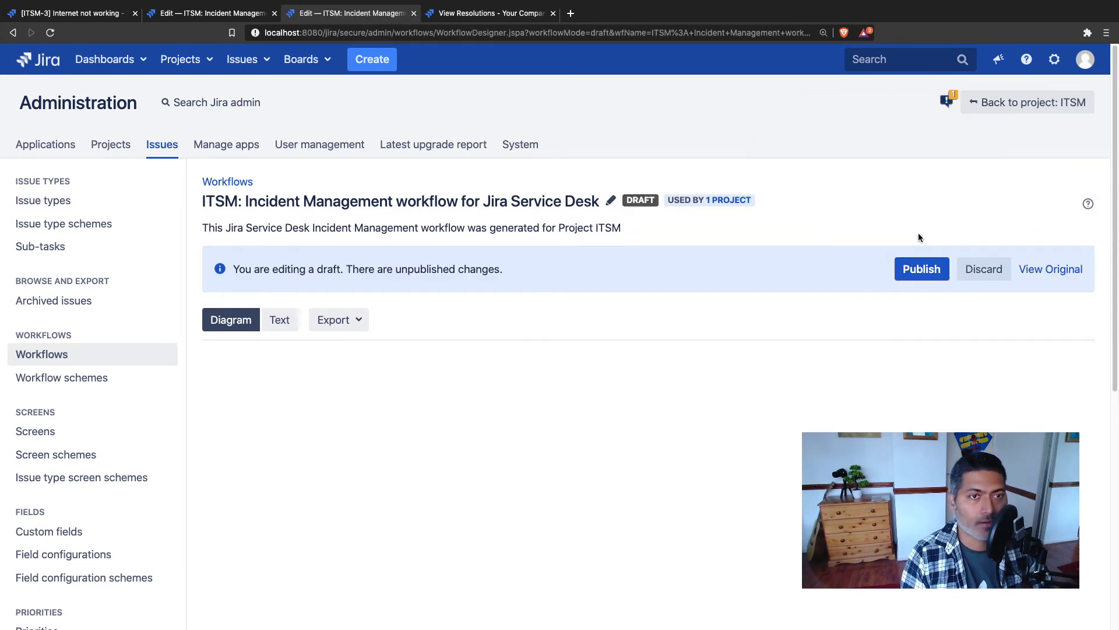
pyautogui.scroll(-2, 816, 344)
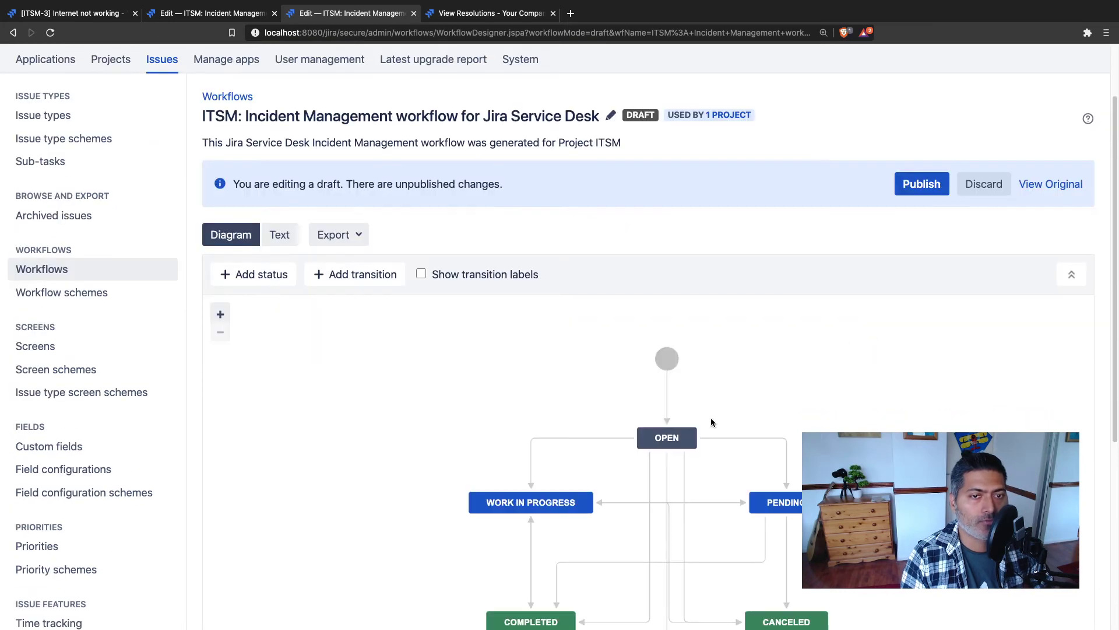
pyautogui.scroll(-2, 711, 418)
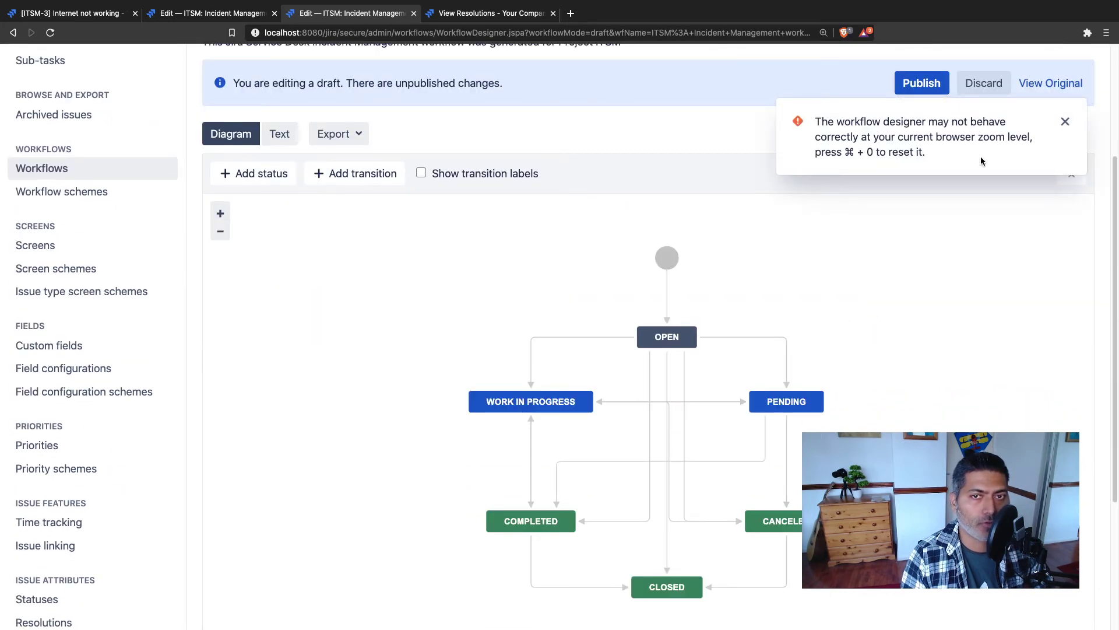
pyautogui.click(1065, 121)
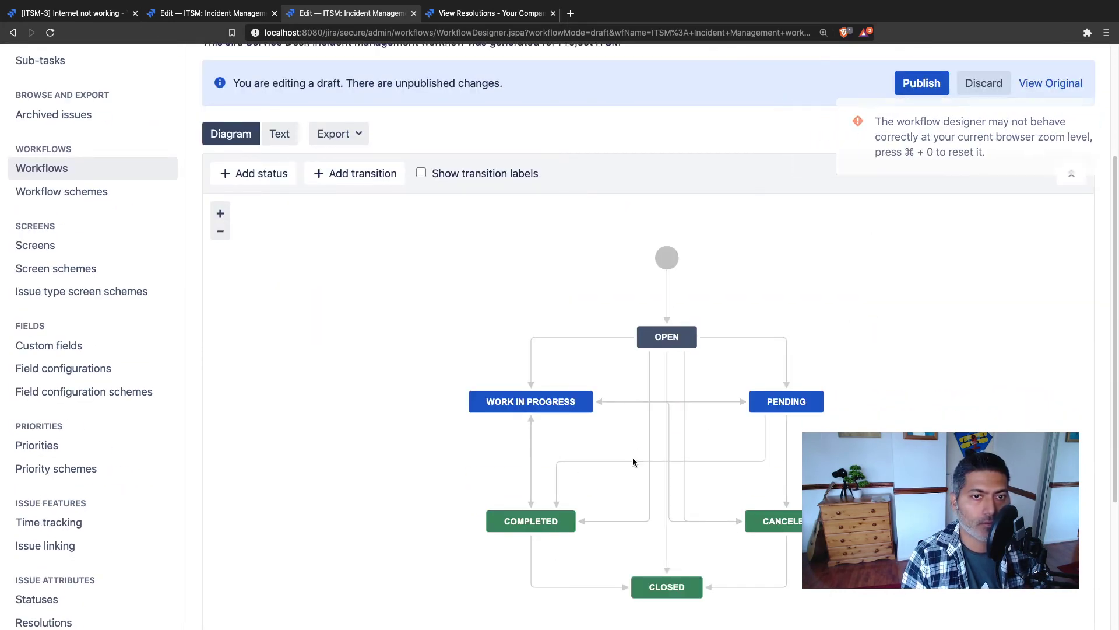
pyautogui.click(631, 520)
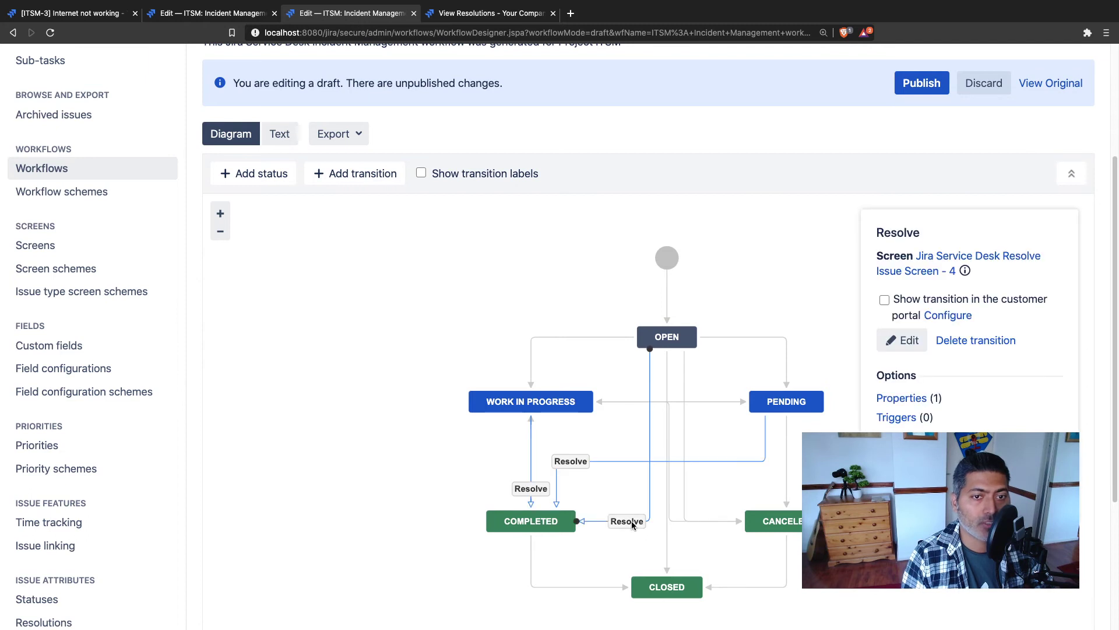
pyautogui.click(901, 398)
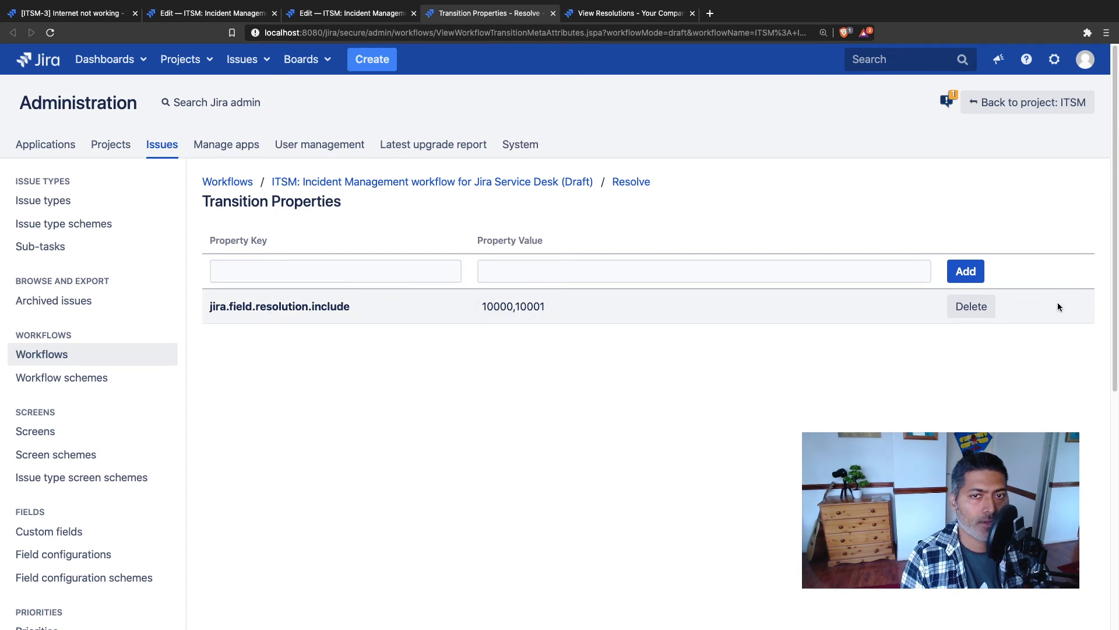
# Enter jira.field.resolution.exclude as the new property key, based on the copied include key.
pyautogui.click(921, 305)
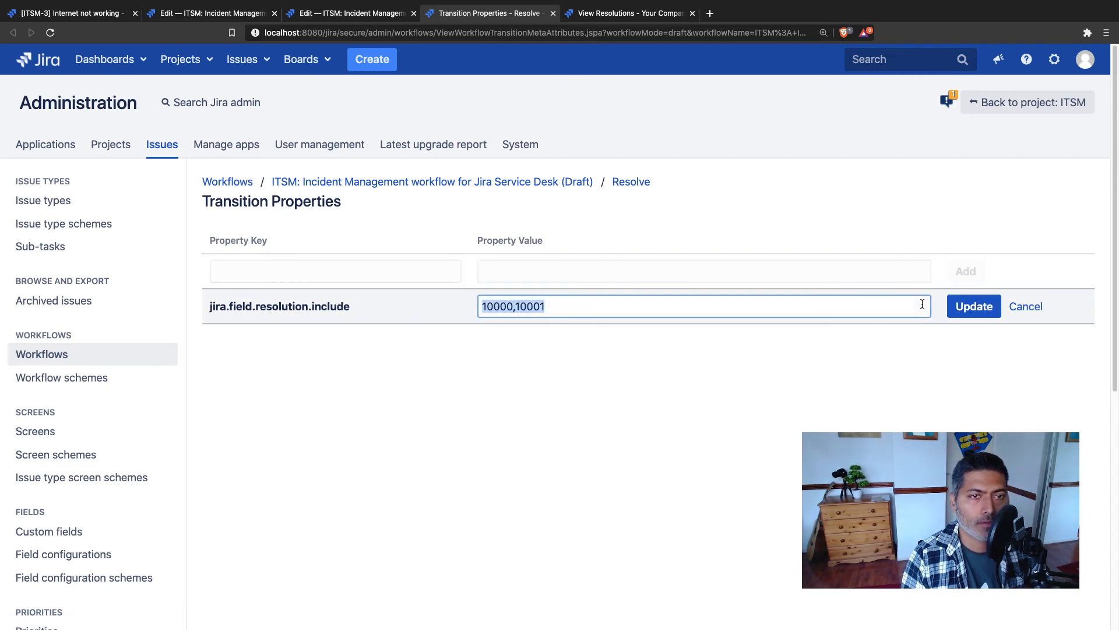
pyautogui.click(407, 306)
pyautogui.click(977, 310)
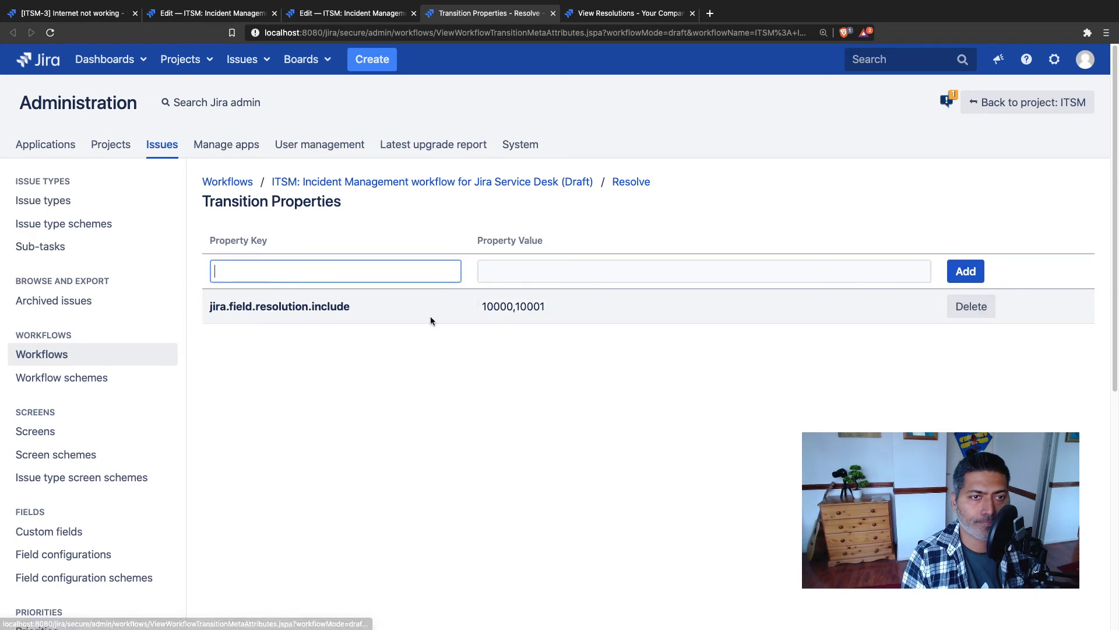
pyautogui.doubleClick(320, 306)
pyautogui.press('super+c')
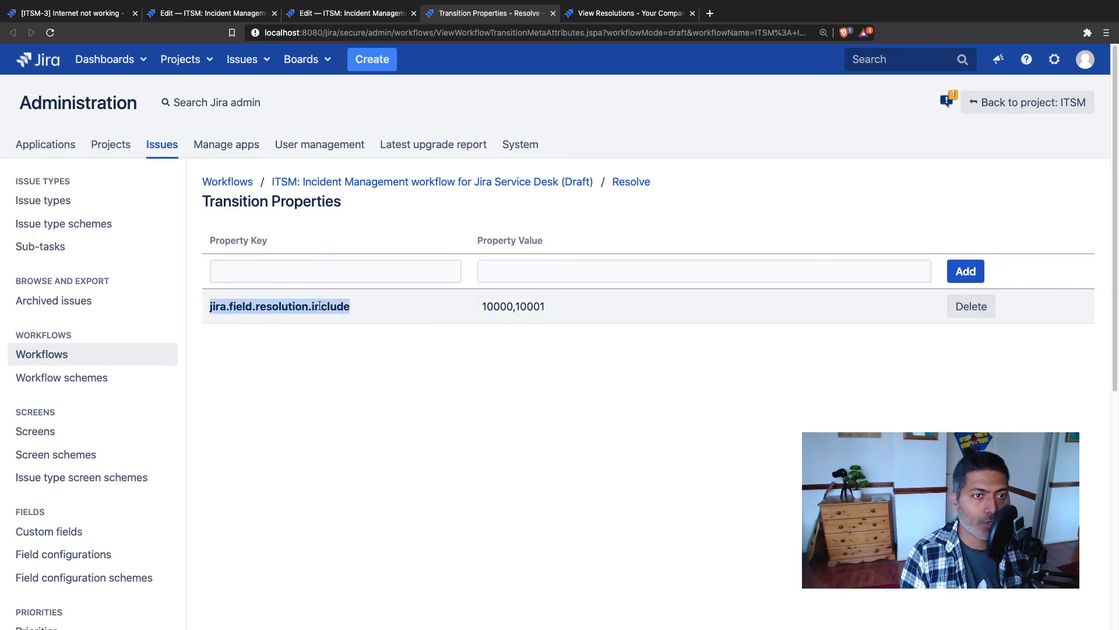
pyautogui.click(323, 273)
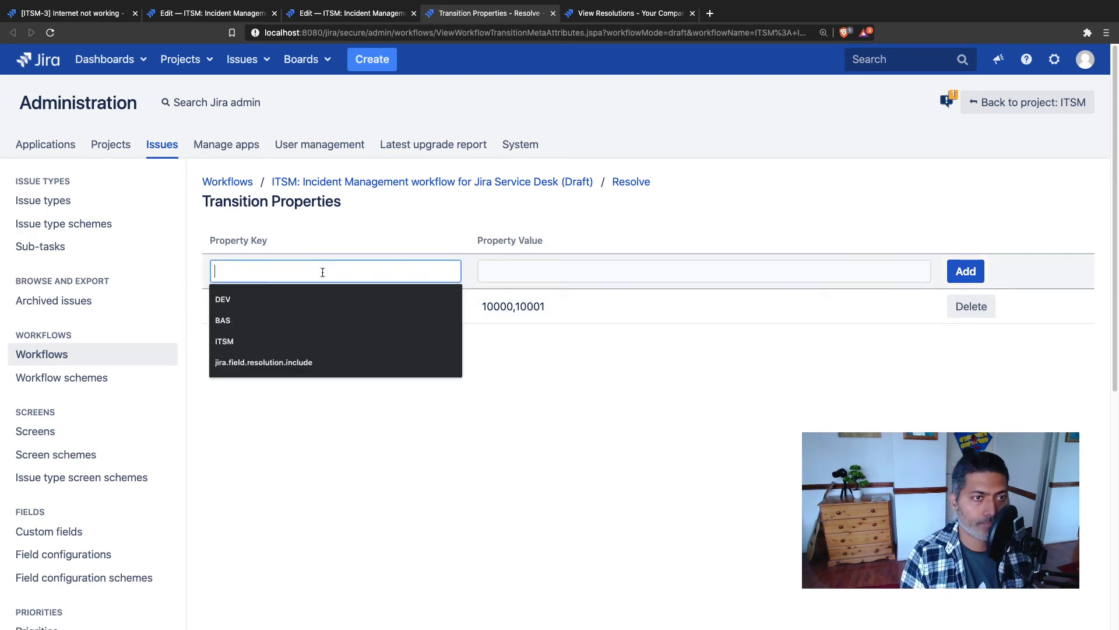
pyautogui.press('super+v')
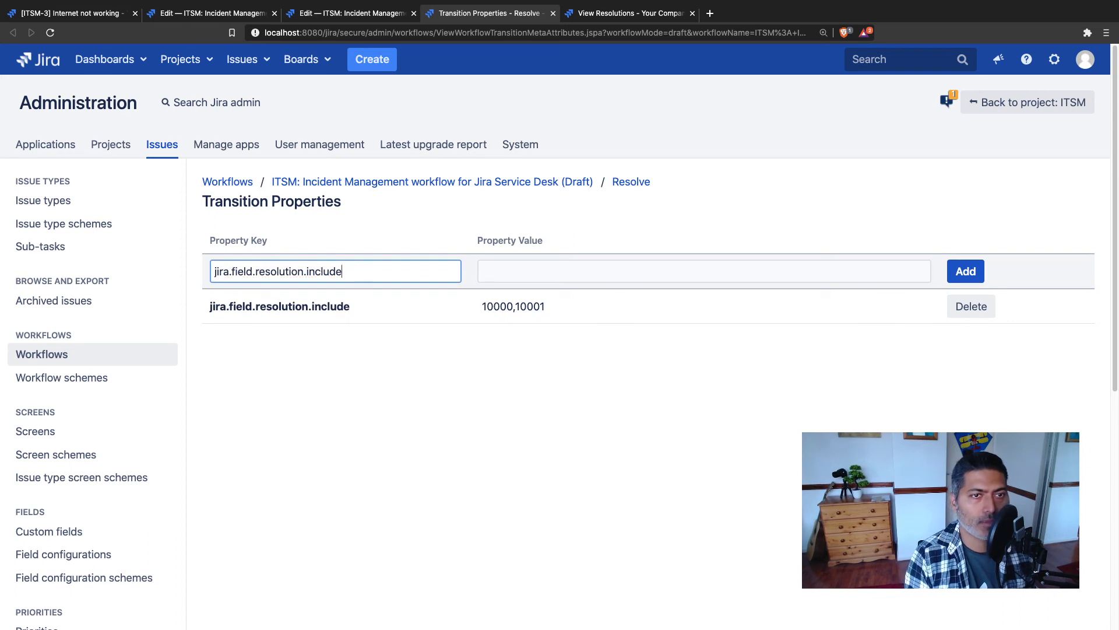
pyautogui.press('BackSpace')
pyautogui.press('BackSpace')
pyautogui.press('BackSpace')
pyautogui.press('BackSpace')
pyautogui.press('BackSpace')
pyautogui.press('BackSpace')
pyautogui.press('BackSpace')
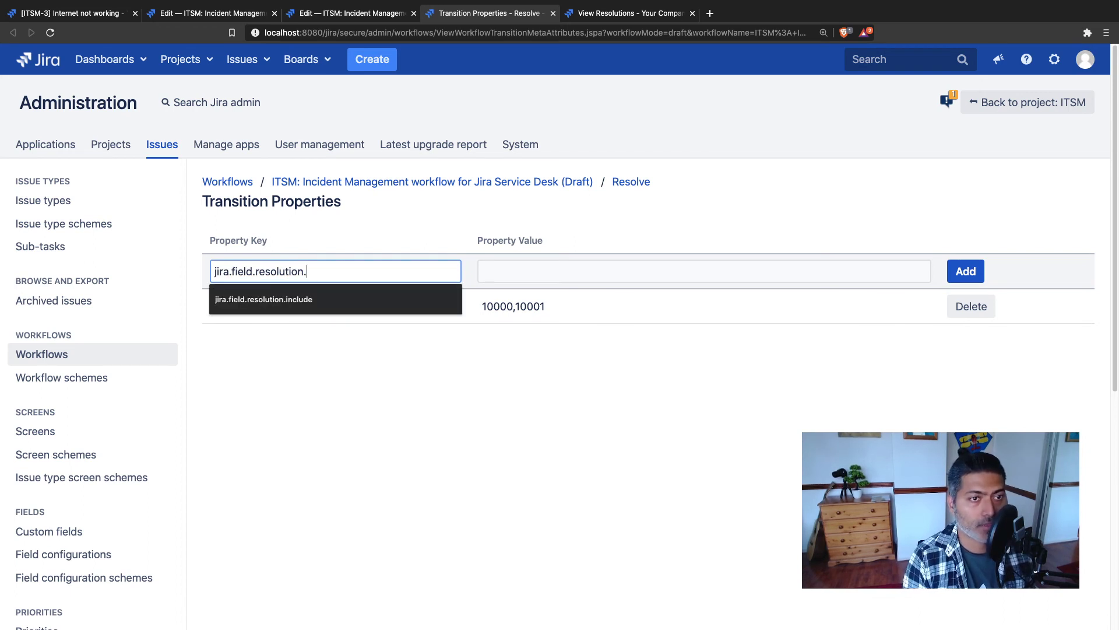
pyautogui.write('exclude')
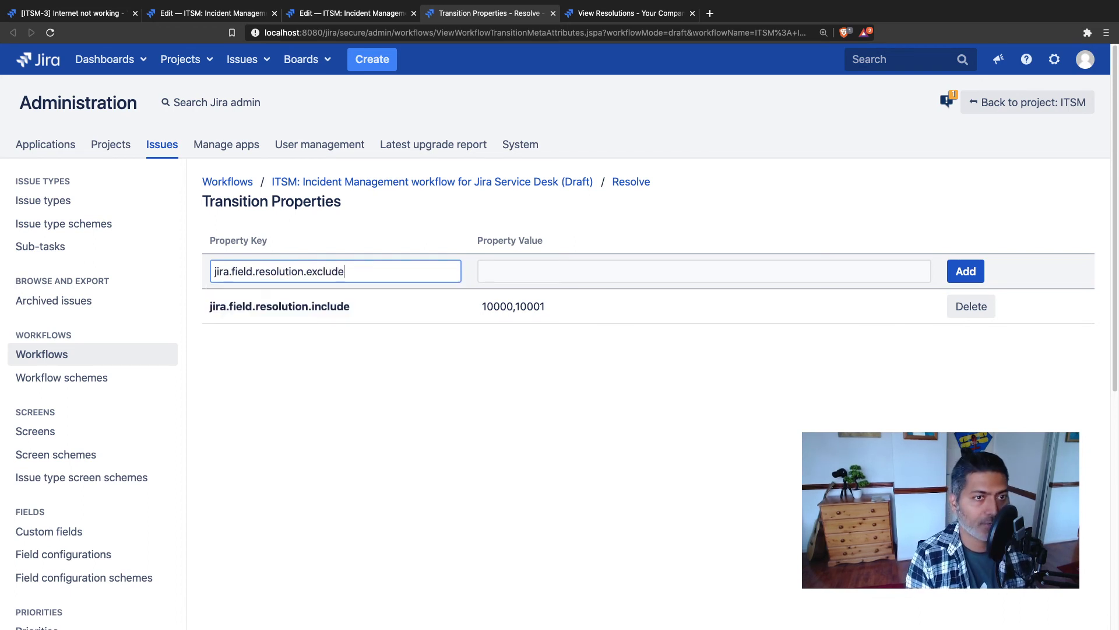
# Give the exclude key value 10000,10001, delete the include property, and add the exclude property.
pyautogui.click(485, 307)
pyautogui.hotkey('ctrl', 'c')
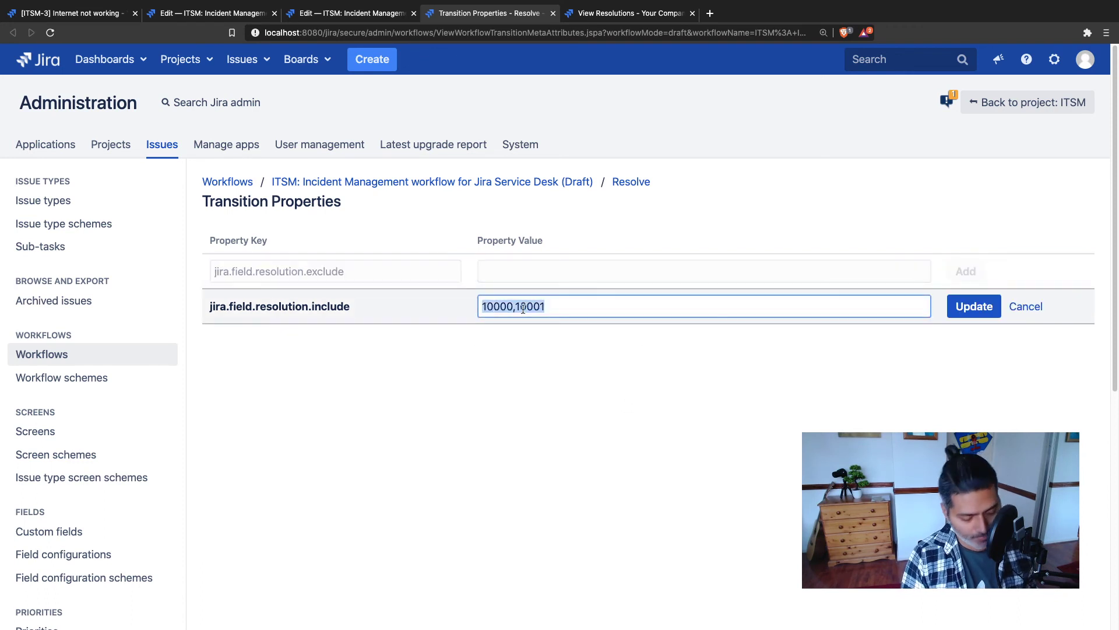
pyautogui.click(534, 271)
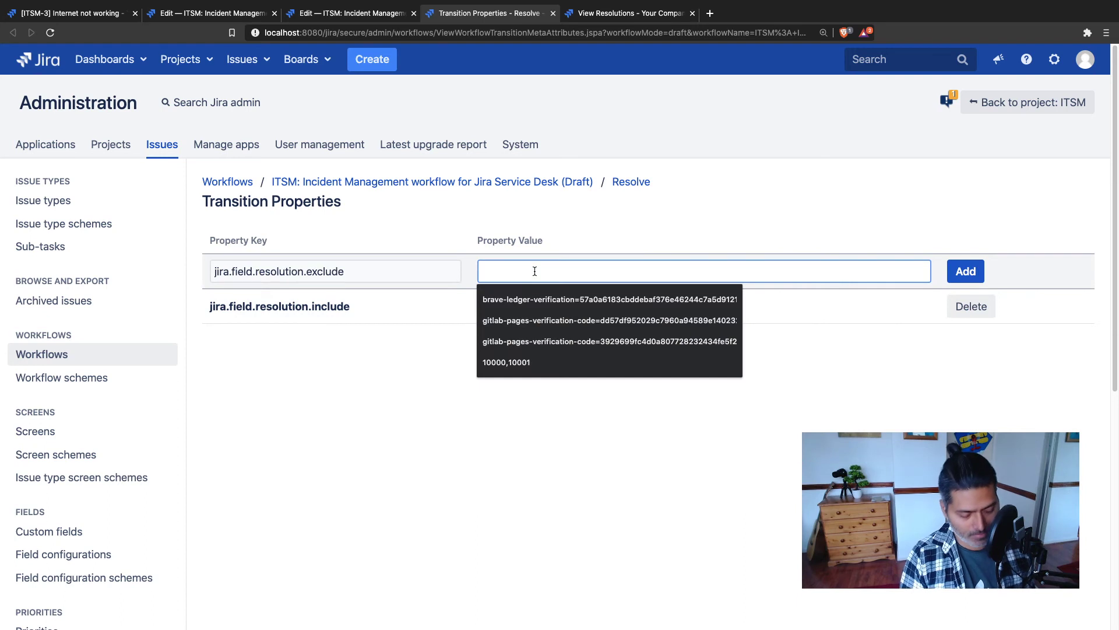
pyautogui.hotkey('ctrl', 'v')
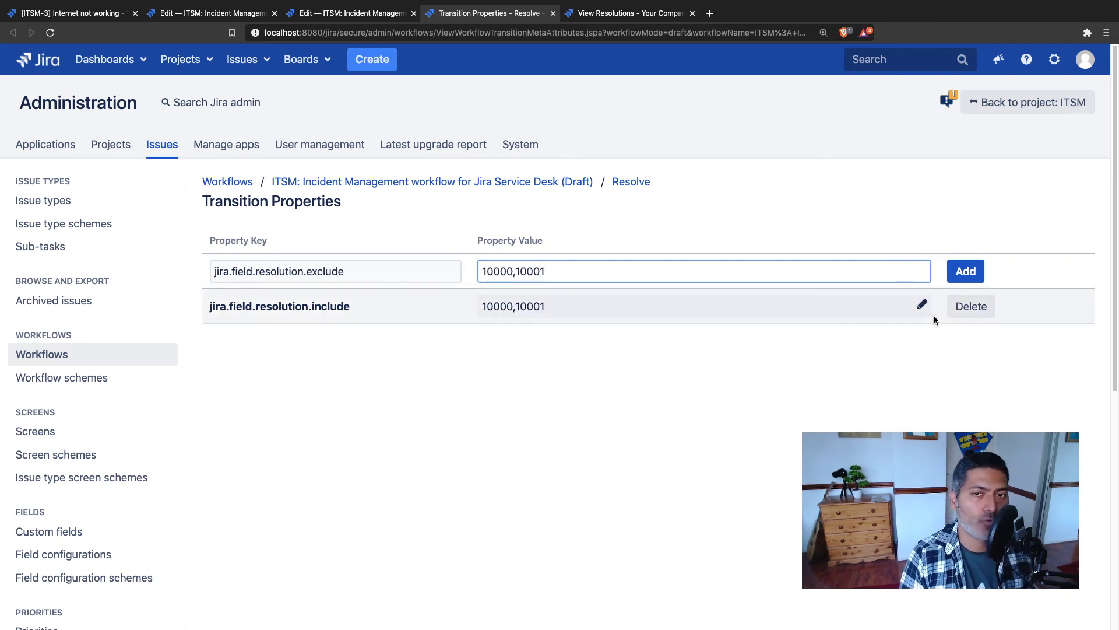
pyautogui.click(988, 306)
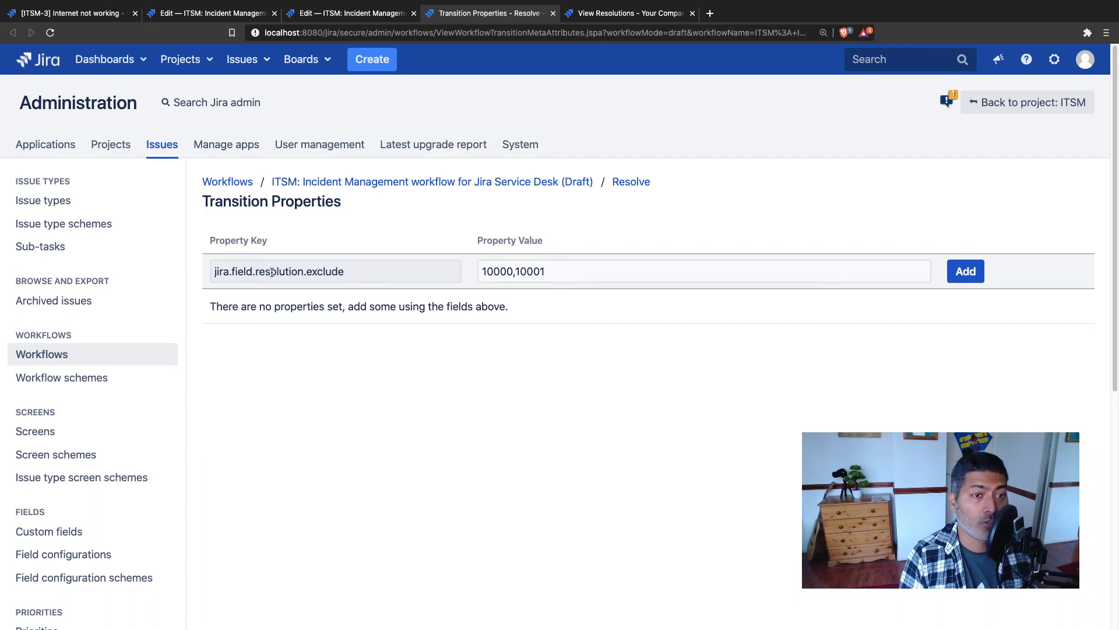
pyautogui.click(966, 272)
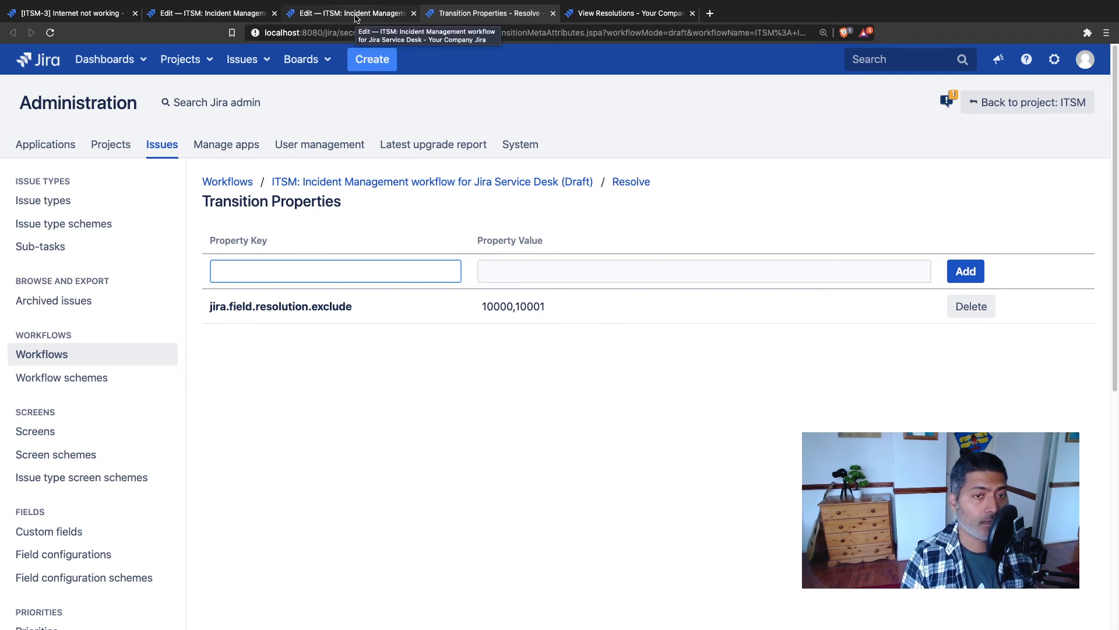
# Publish the workflow draft without keeping a backup copy.
pyautogui.click(355, 17)
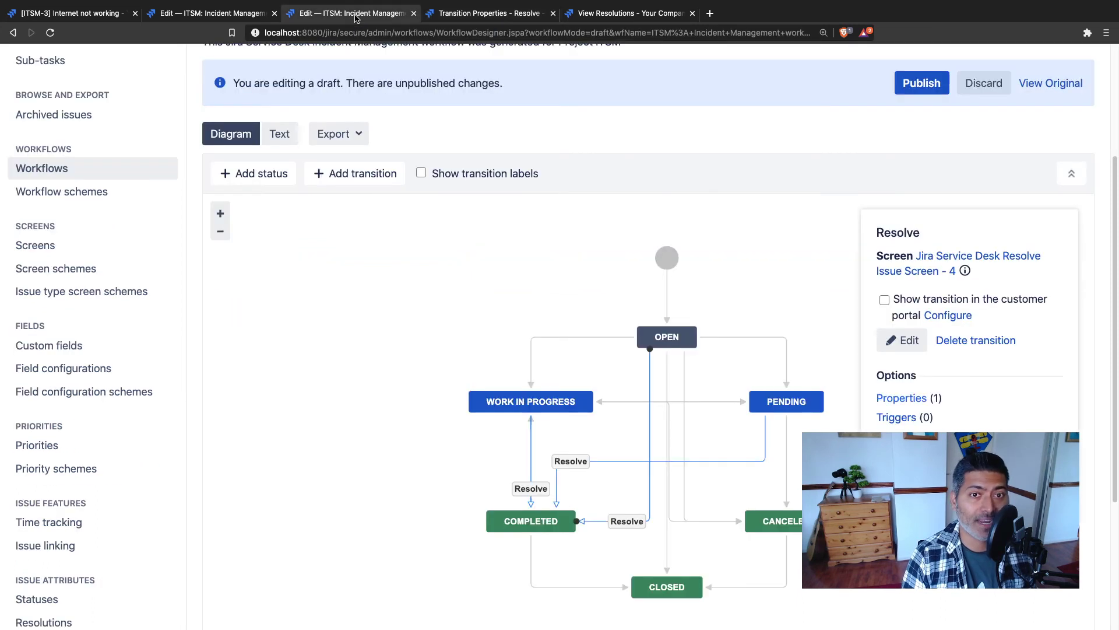
pyautogui.click(922, 83)
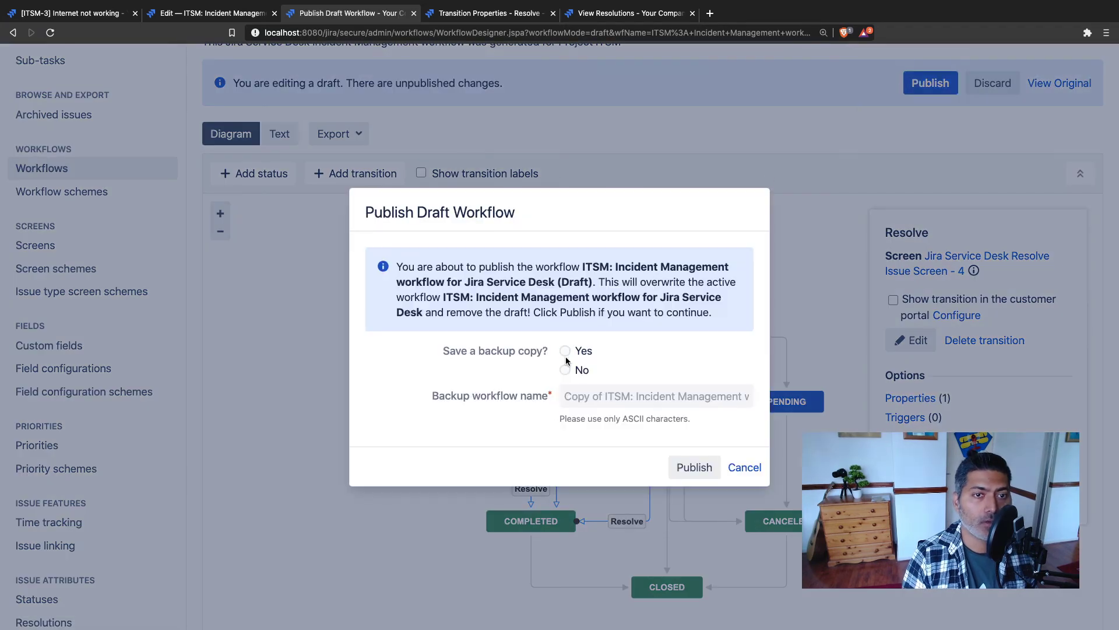
pyautogui.click(565, 369)
pyautogui.click(692, 467)
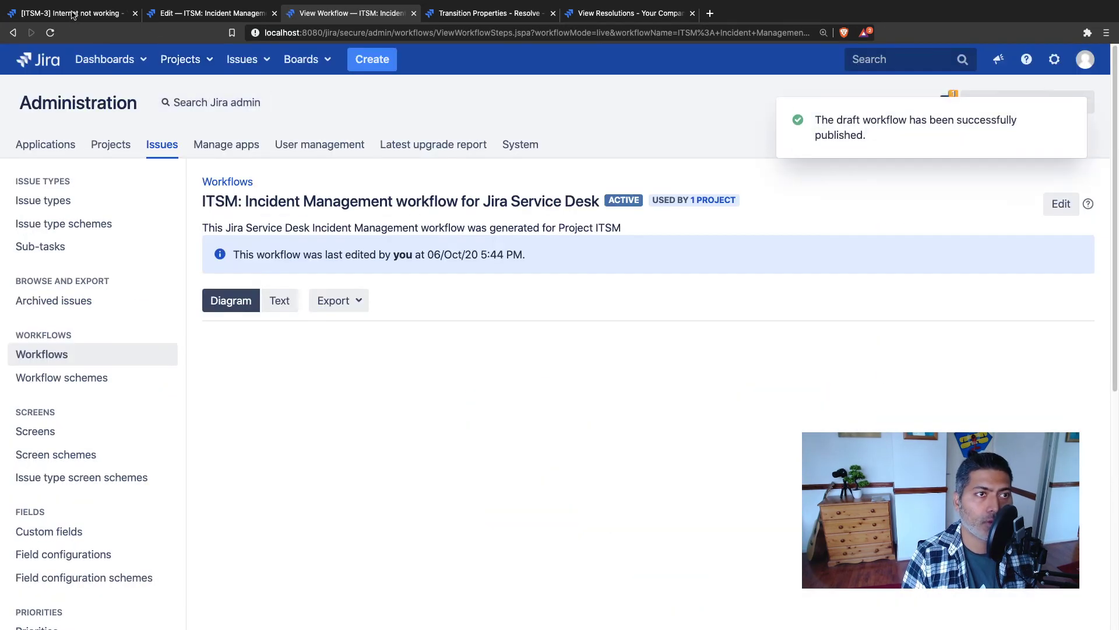
# On ITSM-3, start Resolve and confirm only Duplicate, Cannot Reproduce and Declined are offered.
pyautogui.click(72, 15)
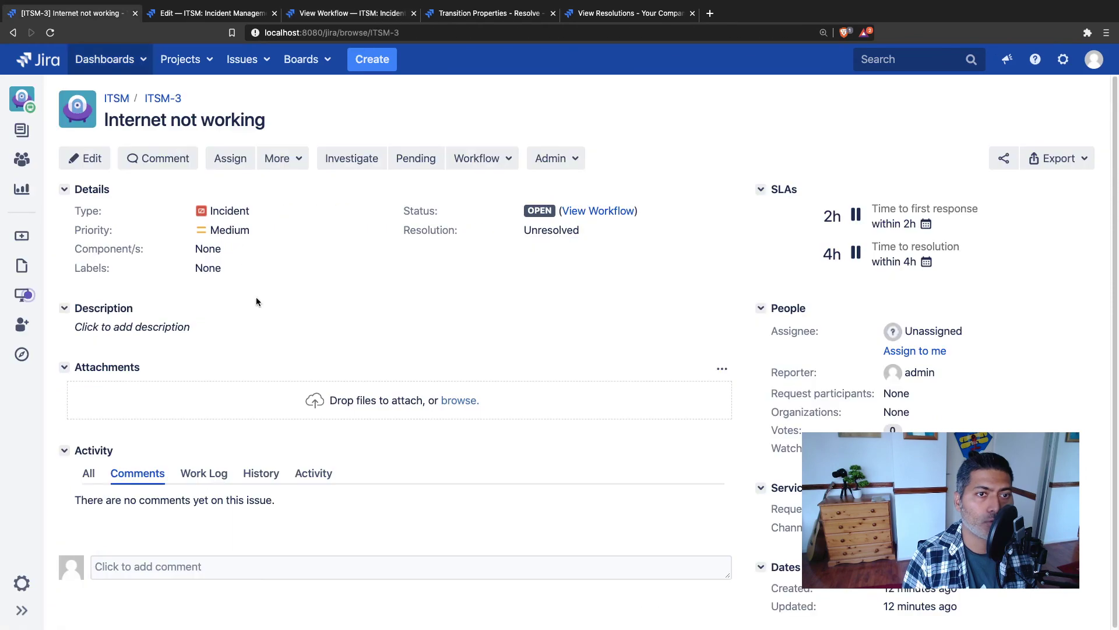
pyautogui.click(475, 158)
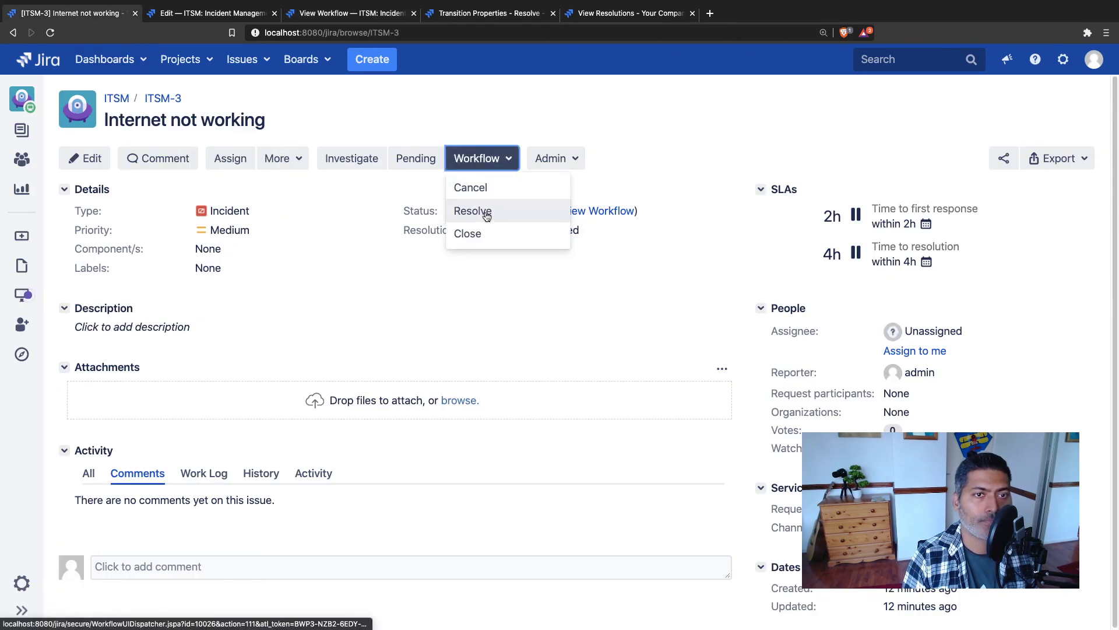
pyautogui.click(485, 209)
pyautogui.click(550, 311)
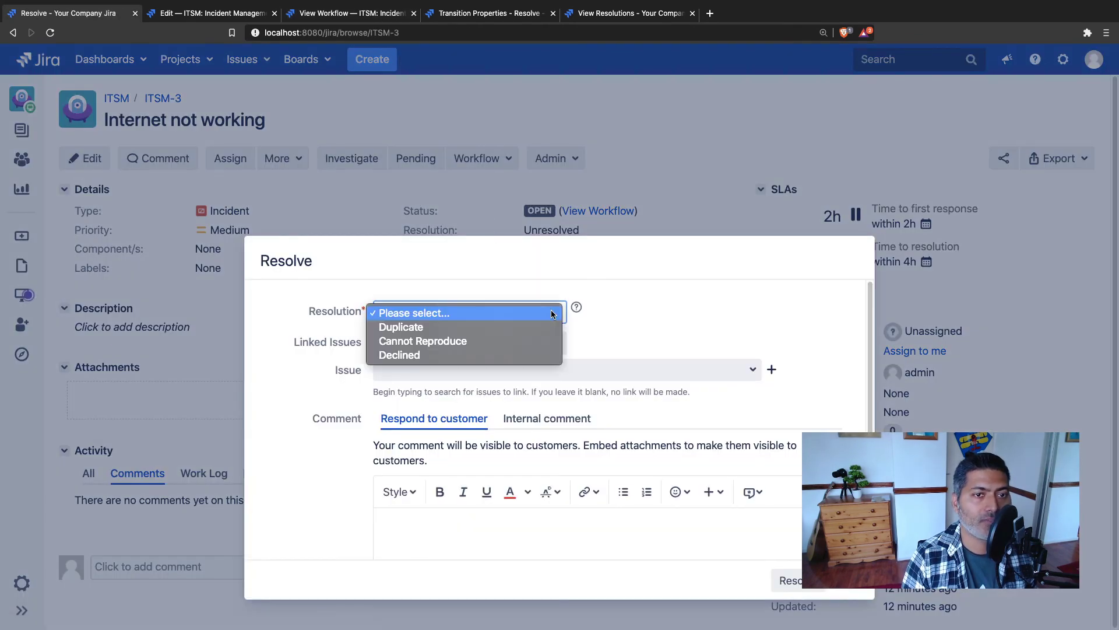